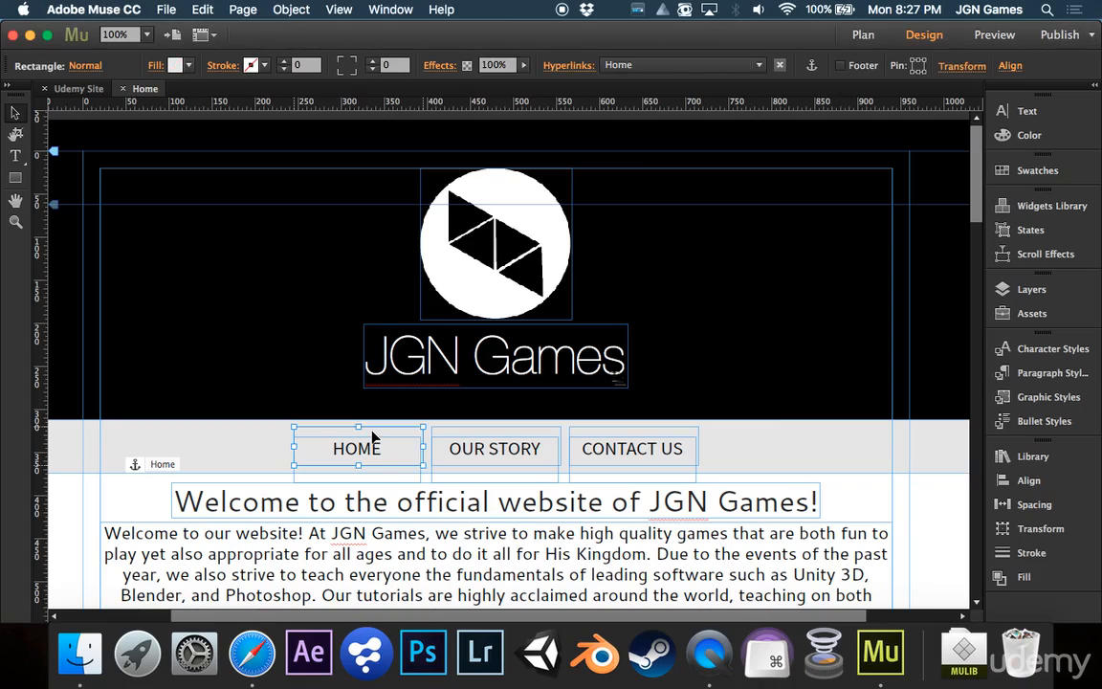
Set the HOME rectangle's Rollover state fill to 80% brightness (CCCCCC).
{"action": "left_click", "coordinate": [84, 66]}
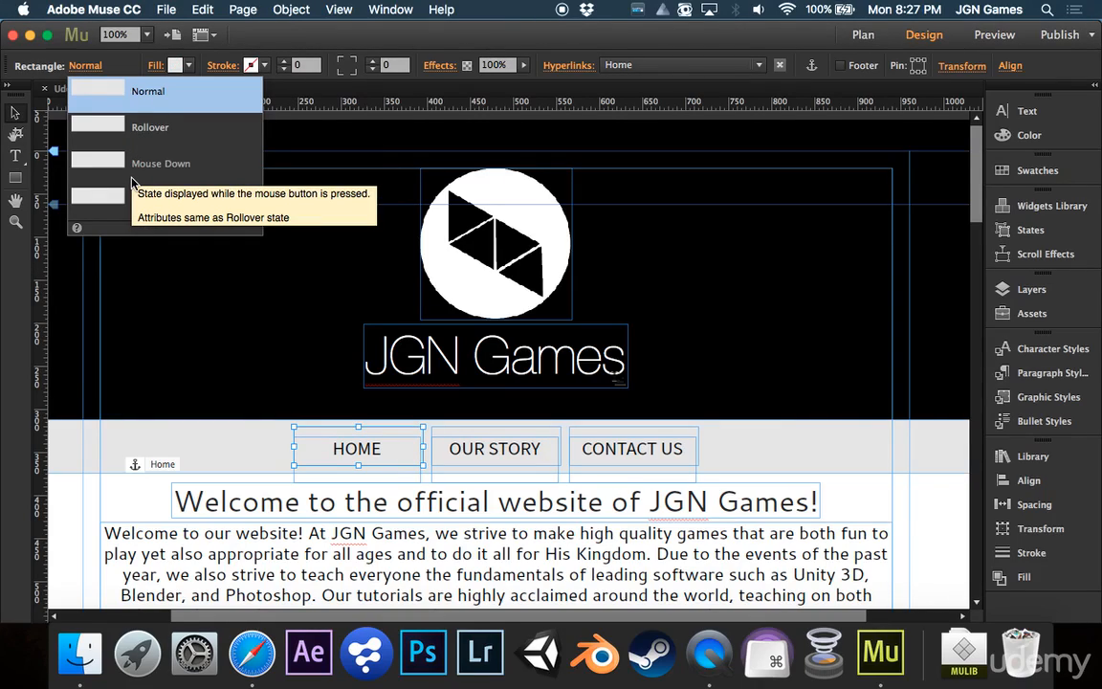
{"action": "left_click", "coordinate": [167, 135]}
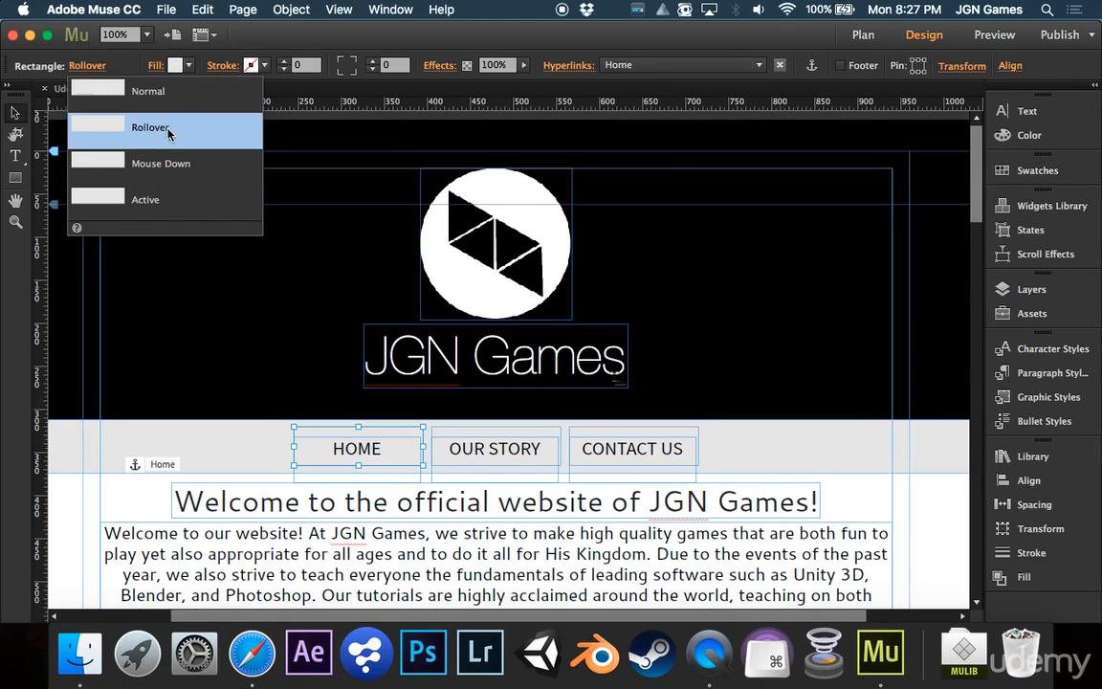
{"action": "left_click", "coordinate": [187, 66]}
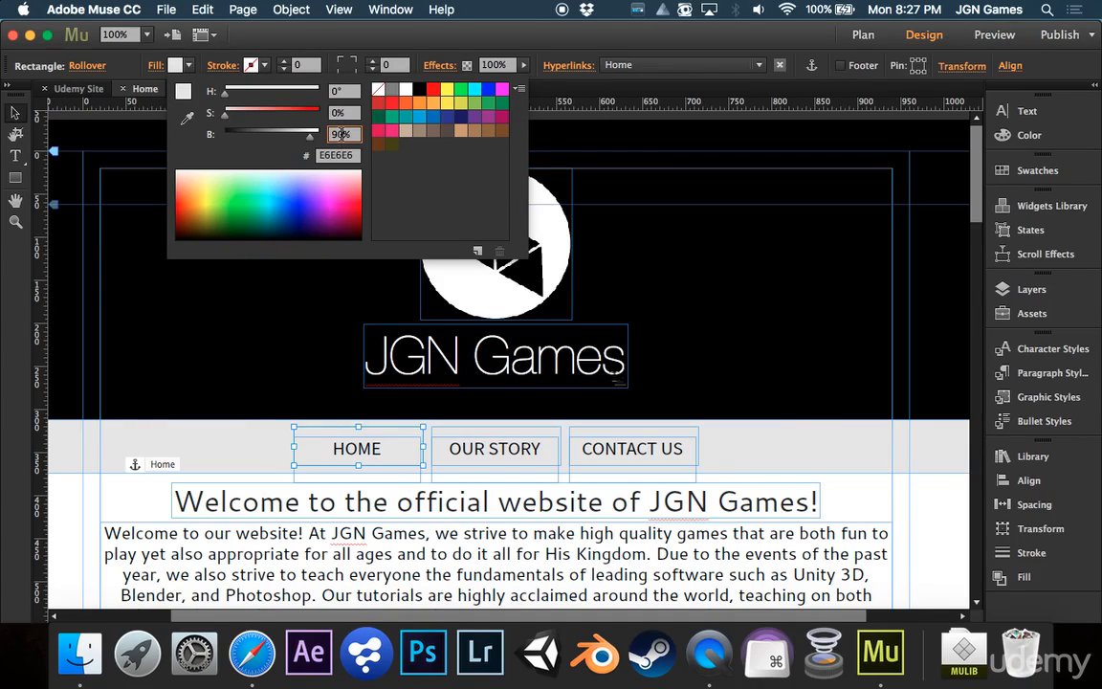
{"action": "type", "text": "85"}
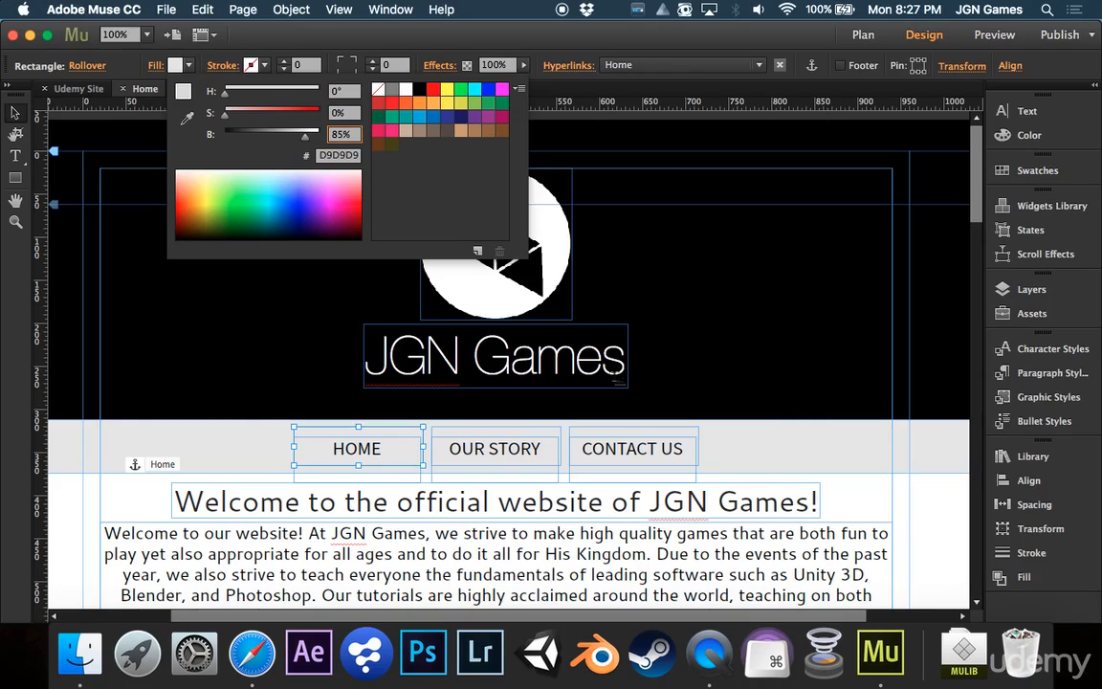
{"action": "key", "text": "Return"}
{"action": "left_click", "coordinate": [345, 135]}
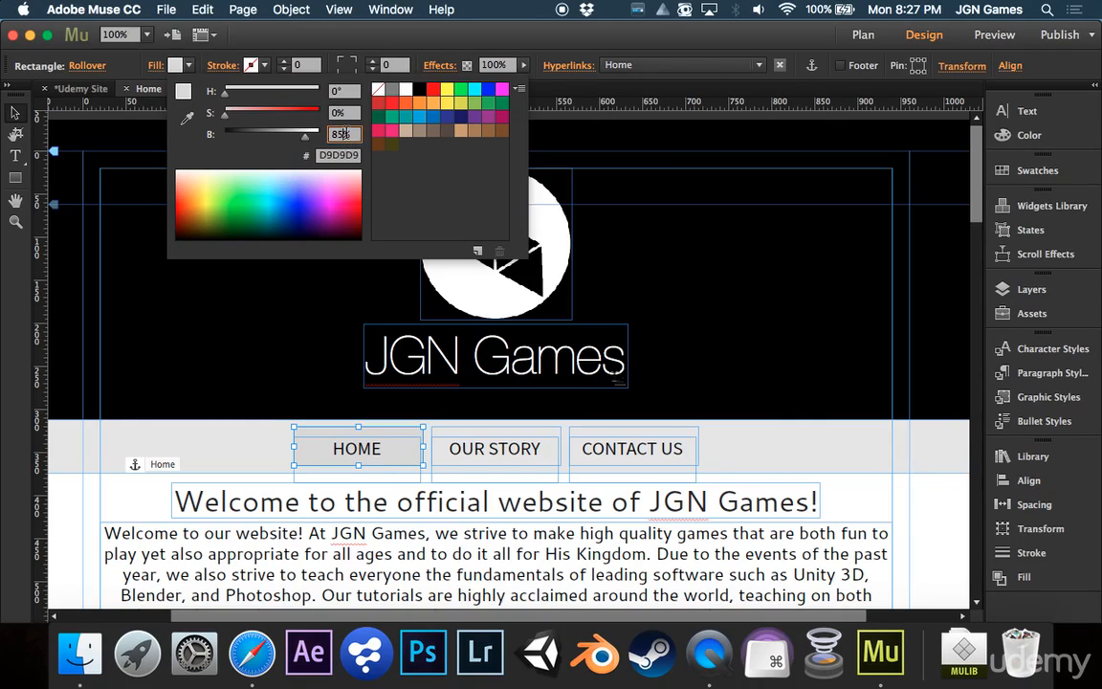
{"action": "key", "text": "BackSpace"}
{"action": "type", "text": "0"}
{"action": "key", "text": "Return"}
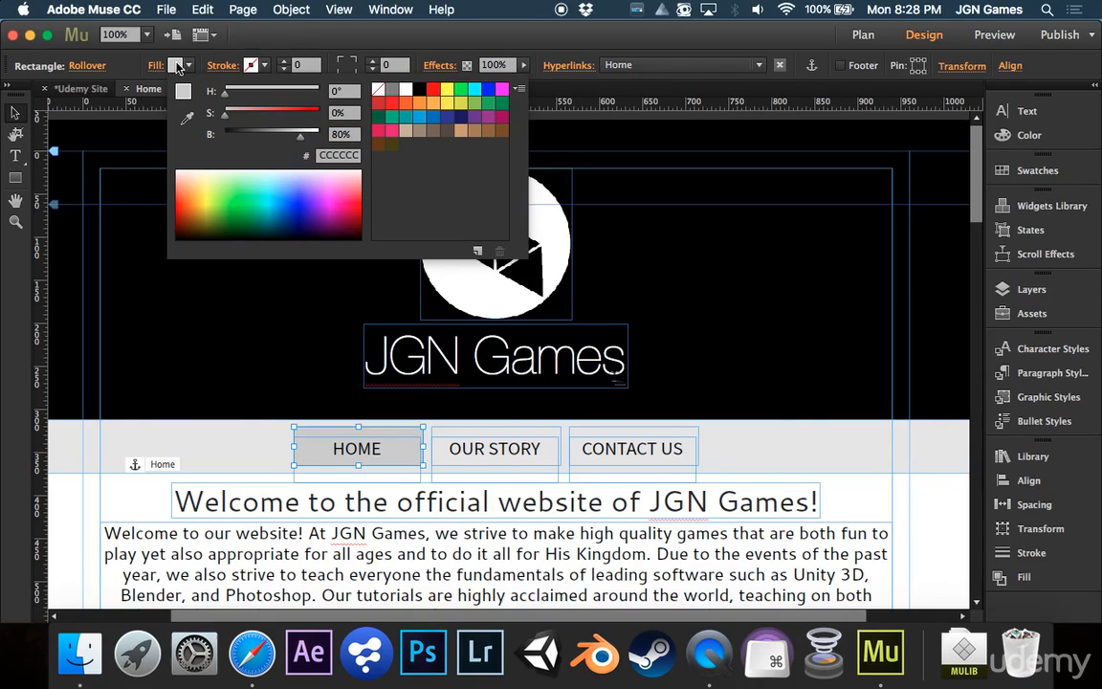
{"action": "left_click", "coordinate": [168, 63]}
Compare the HOME rectangle's states and set its Mouse Down state fill to 70% brightness (B3B3B3).
{"action": "left_click", "coordinate": [91, 65]}
{"action": "left_click", "coordinate": [134, 153]}
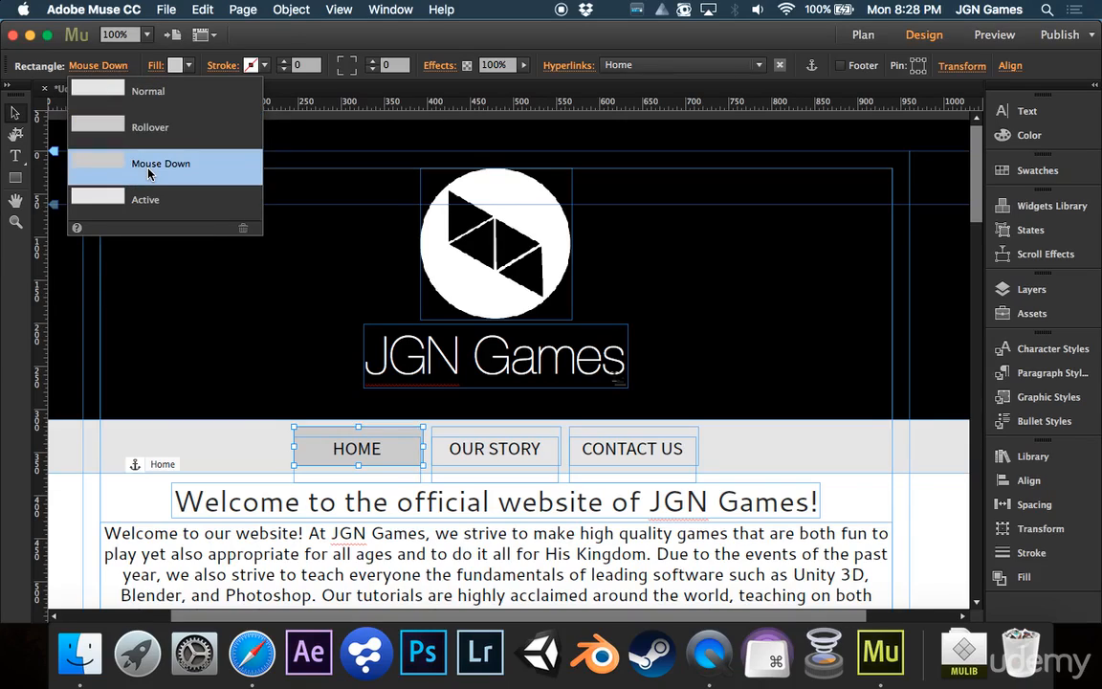
{"action": "left_click", "coordinate": [203, 96]}
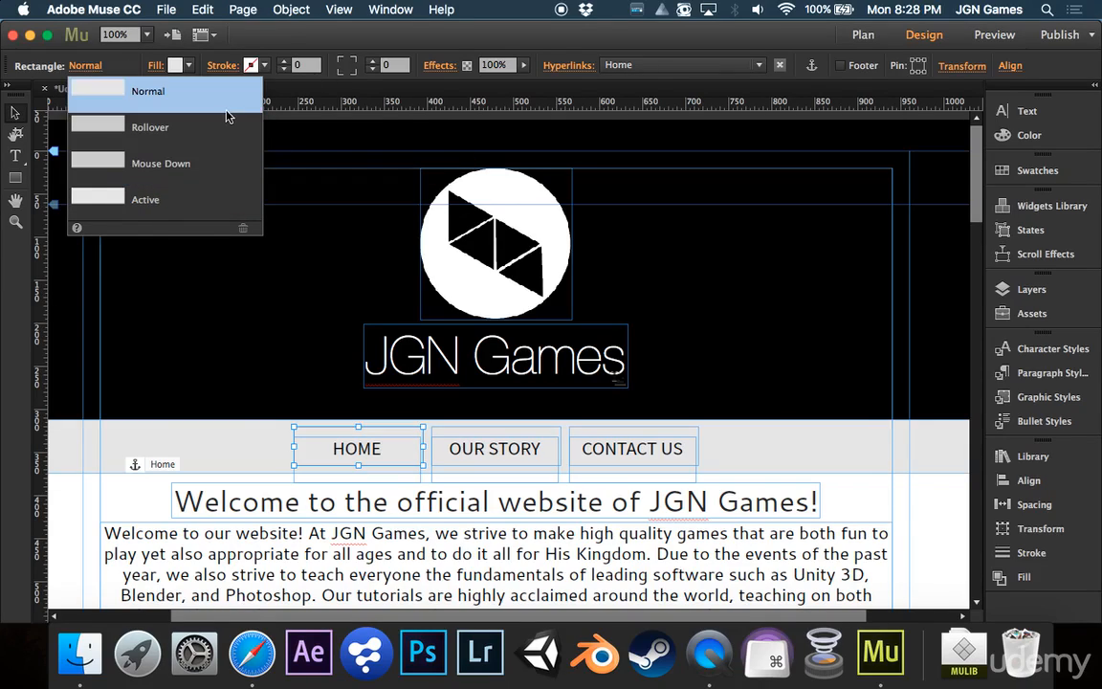
{"action": "left_click", "coordinate": [187, 132]}
{"action": "left_click", "coordinate": [203, 159]}
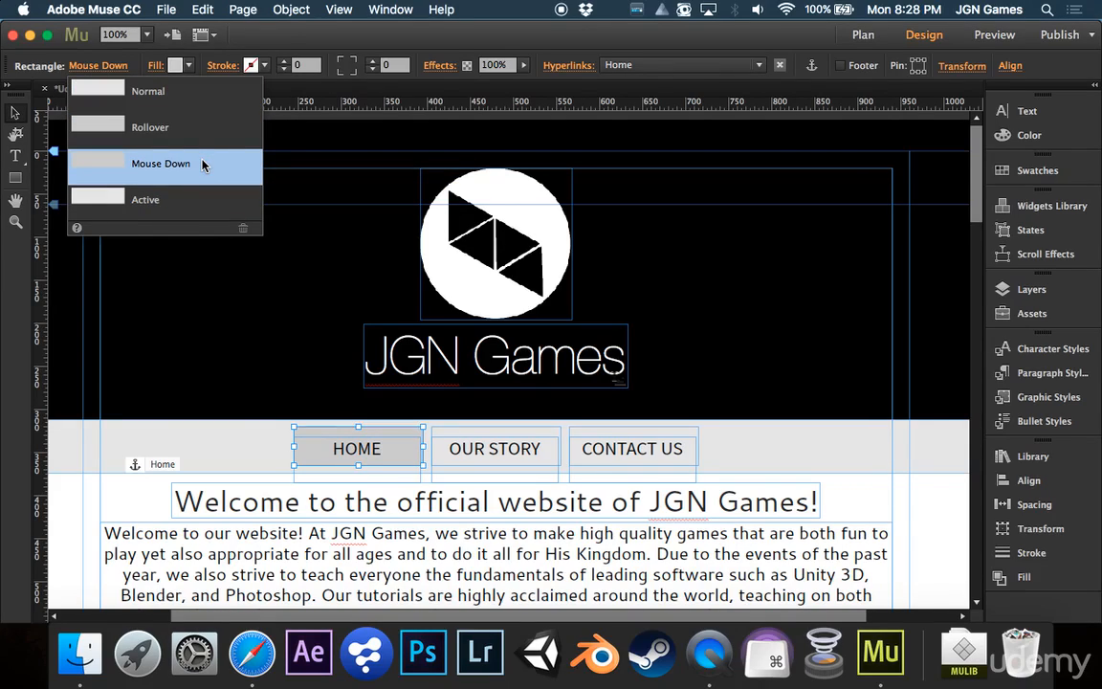
{"action": "left_click", "coordinate": [204, 163]}
{"action": "left_click", "coordinate": [175, 65]}
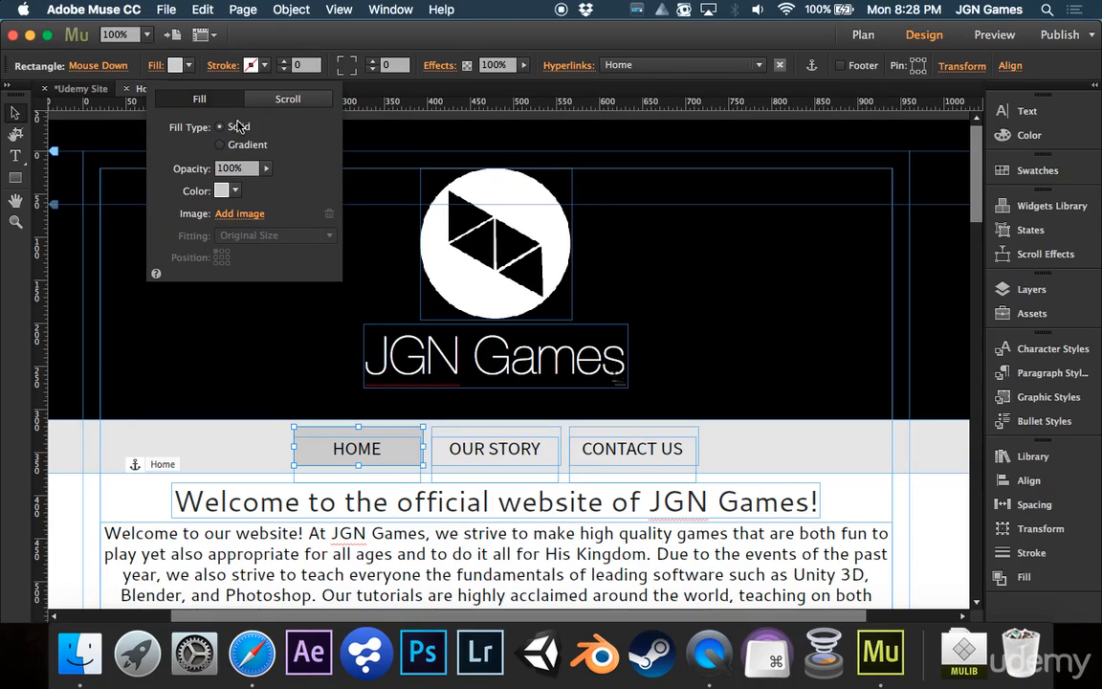
{"action": "left_click", "coordinate": [188, 65]}
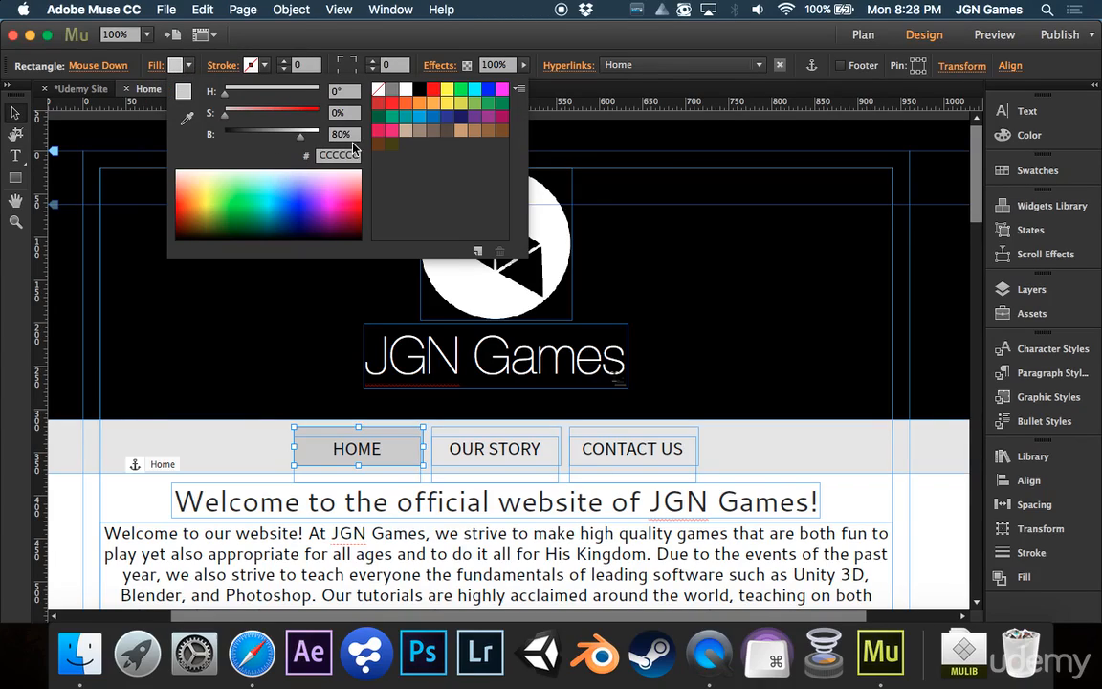
{"action": "left_click", "coordinate": [336, 134]}
{"action": "key", "text": "BackSpace"}
{"action": "type", "text": "7"}
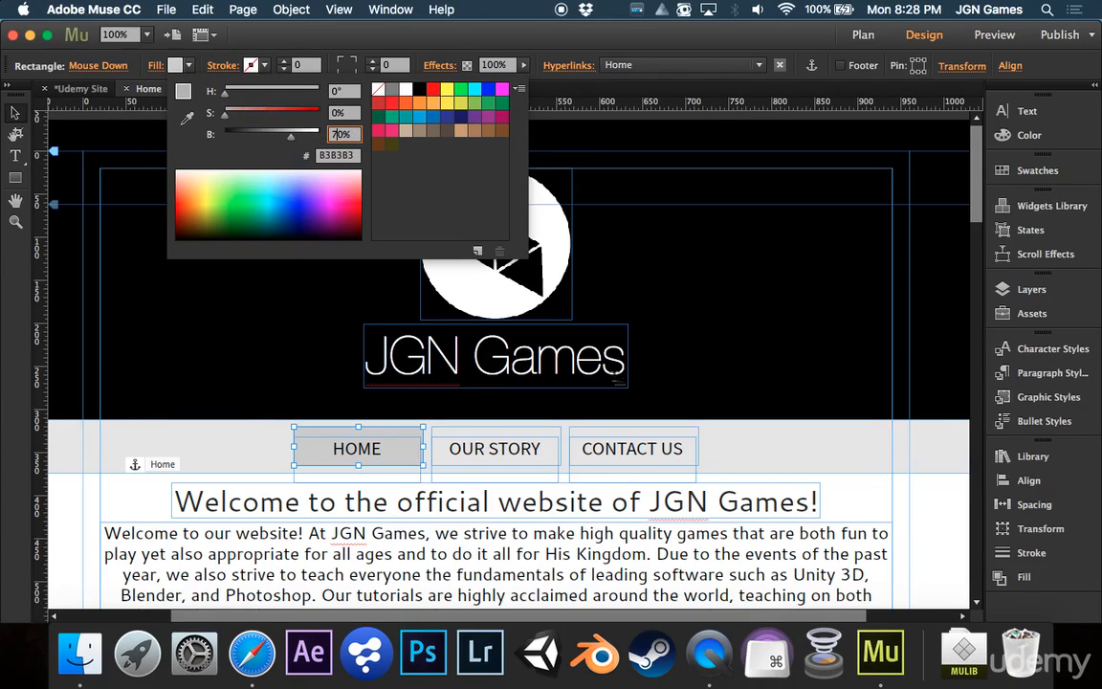
{"action": "key", "text": "Return"}
{"action": "left_click", "coordinate": [189, 60]}
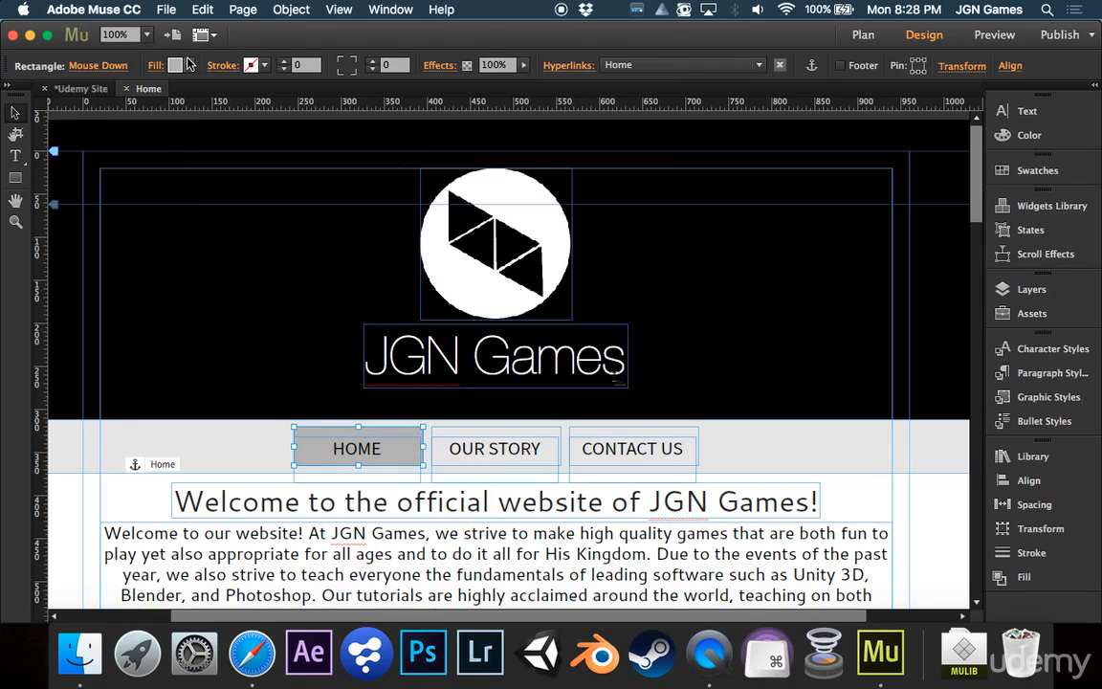
Preview the home page, look through its navigation bar and Our Story section, and return to the design view.
{"action": "left_click", "coordinate": [985, 39]}
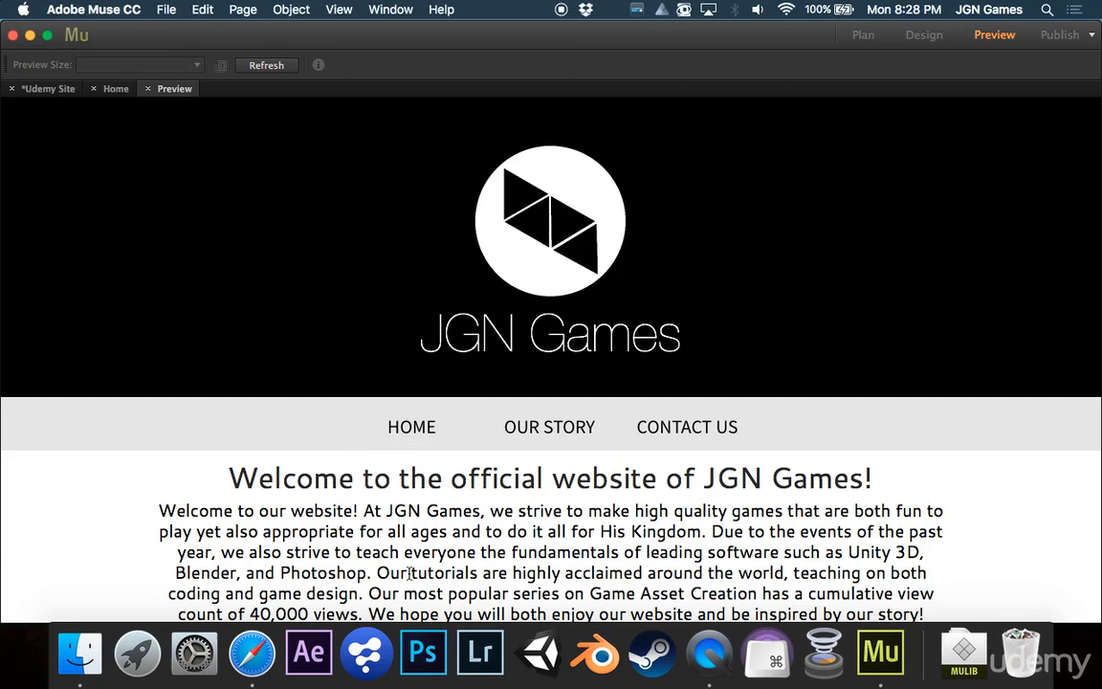
{"action": "scroll", "coordinate": [415, 563], "scroll_direction": "down", "scroll_amount": 5}
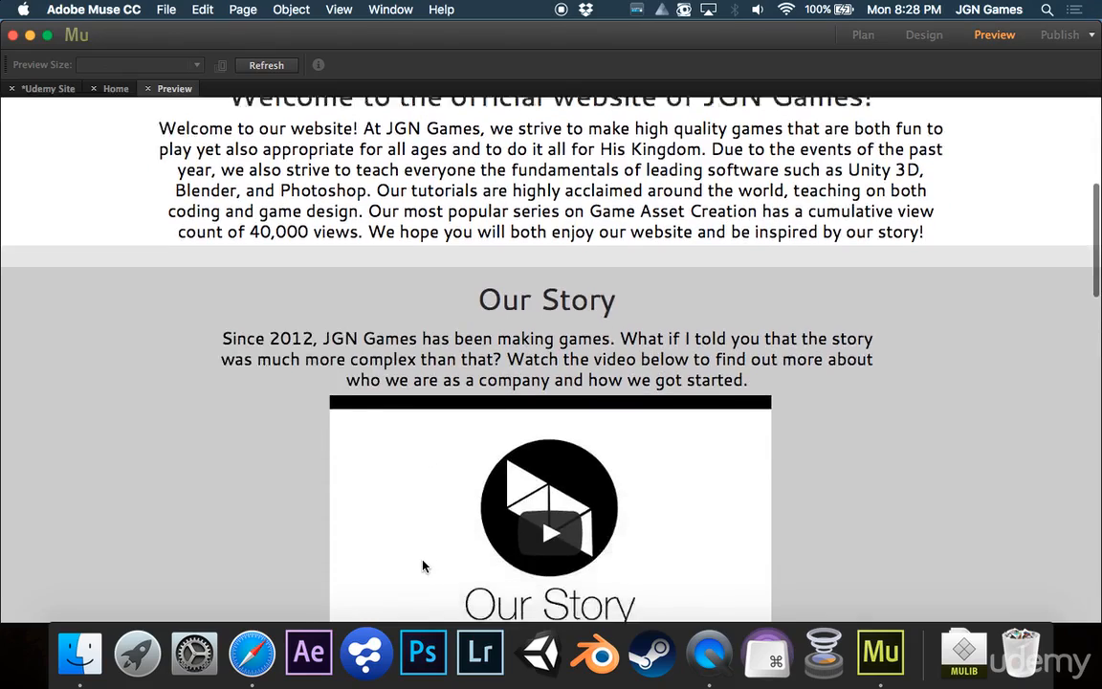
{"action": "scroll", "coordinate": [424, 565], "scroll_direction": "up", "scroll_amount": 3}
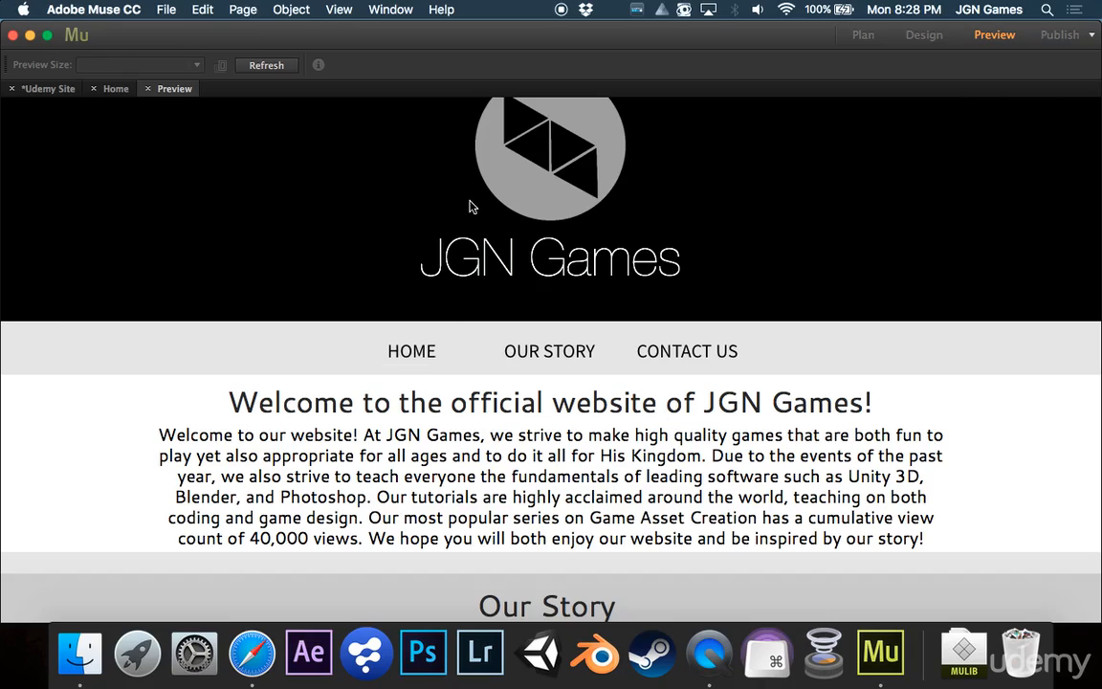
{"action": "left_click", "coordinate": [924, 35]}
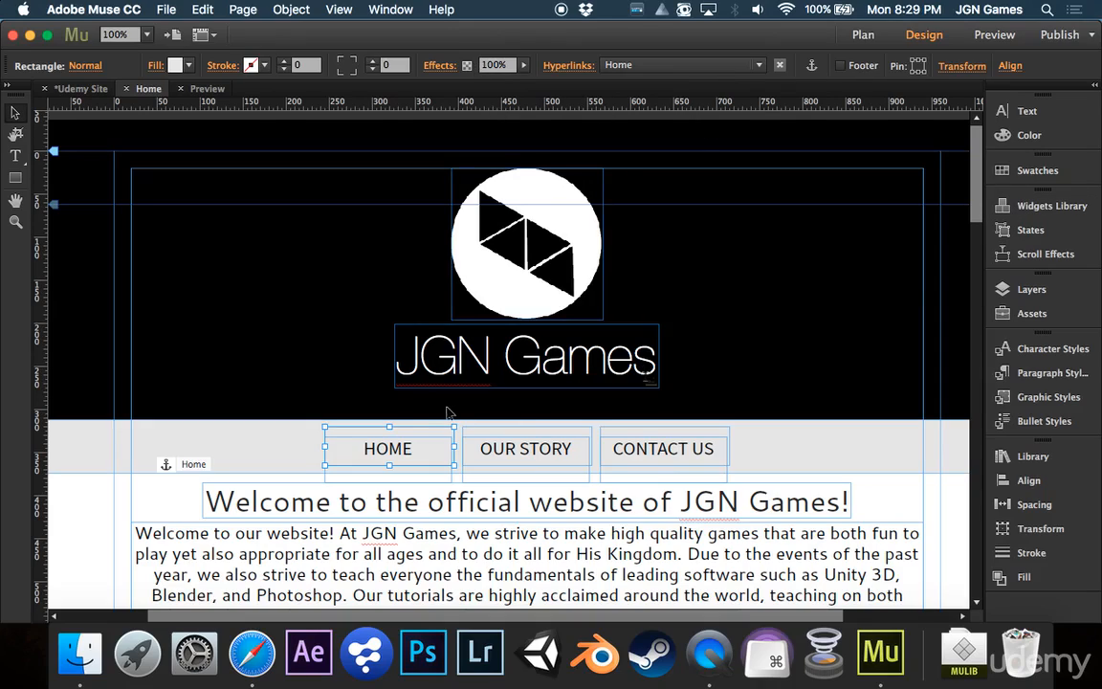
Clear the custom fills of the HOME rectangle's Rollover and Mouse Down states and return to the Normal state.
{"action": "left_click", "coordinate": [85, 65]}
{"action": "left_click", "coordinate": [182, 132]}
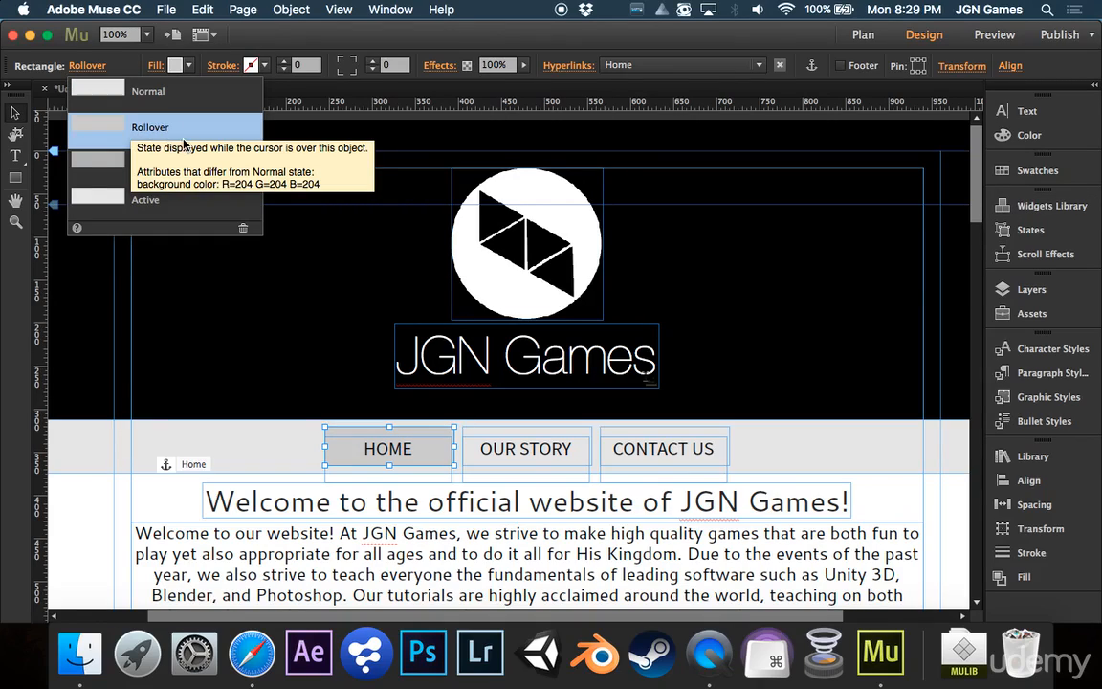
{"action": "left_click", "coordinate": [209, 163]}
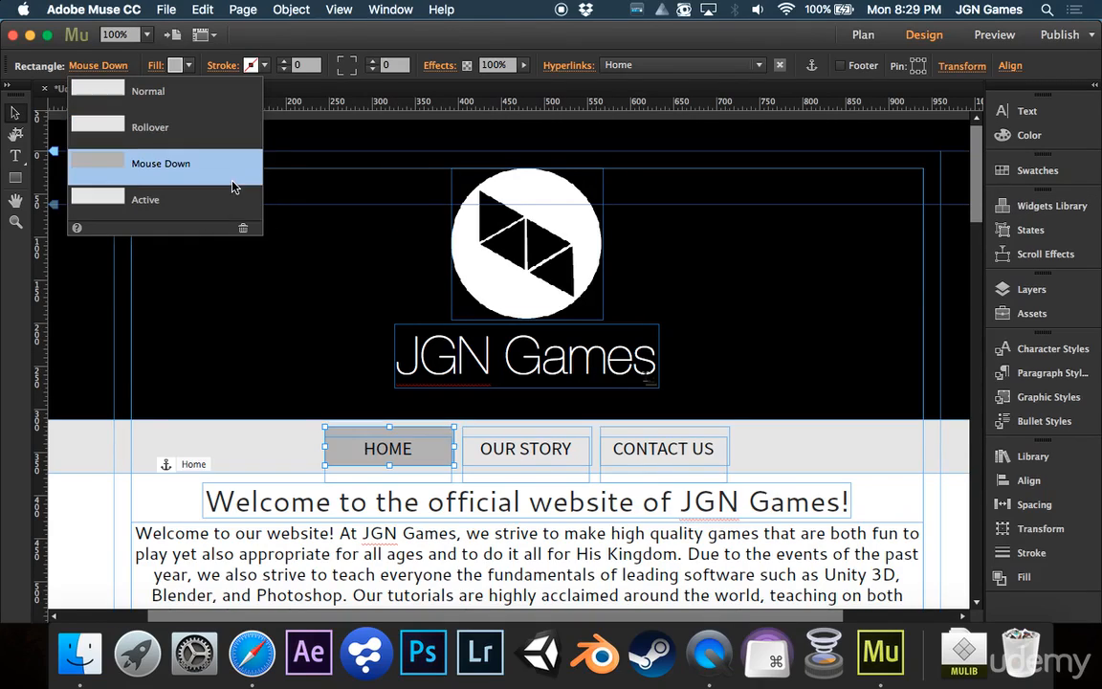
{"action": "left_click", "coordinate": [112, 65]}
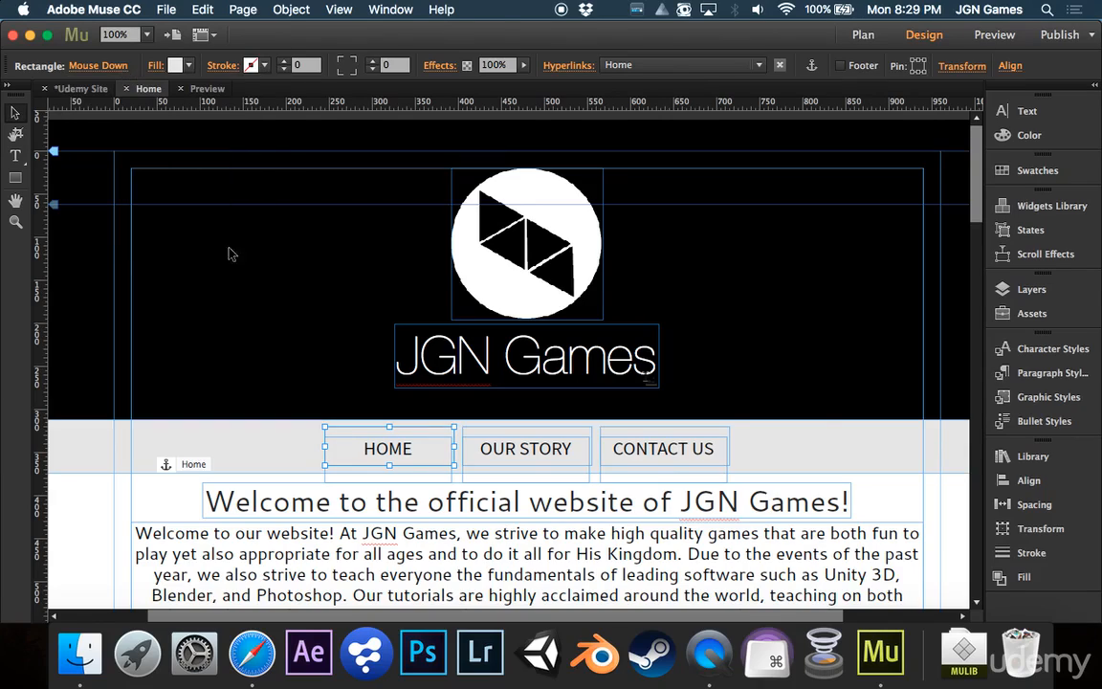
{"action": "left_click", "coordinate": [98, 65]}
{"action": "left_click", "coordinate": [100, 84]}
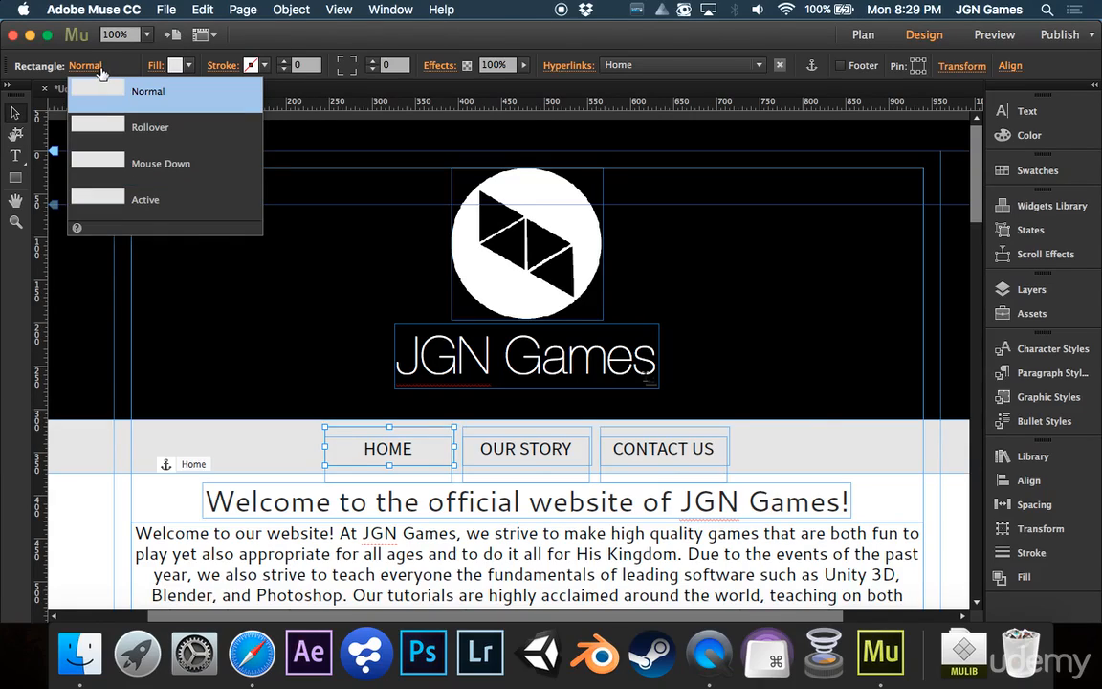
{"action": "left_click", "coordinate": [86, 65]}
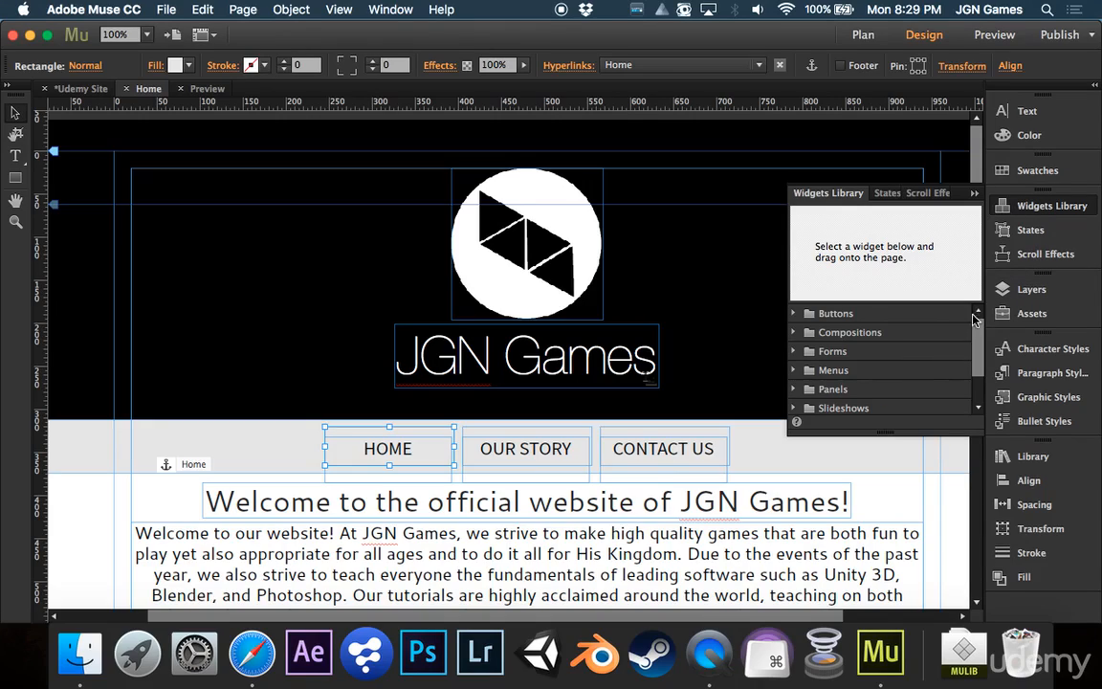
Place a State Button widget from the Buttons group of the widget library onto the black header beside the logo.
{"action": "left_click", "coordinate": [834, 313]}
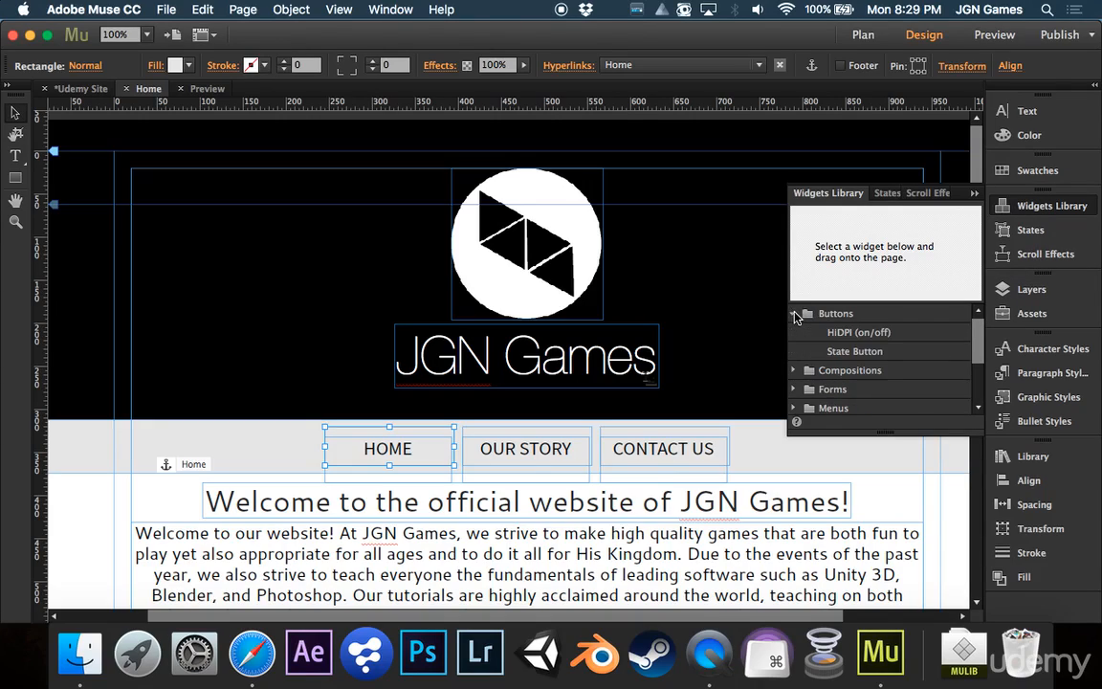
{"action": "left_click", "coordinate": [849, 338]}
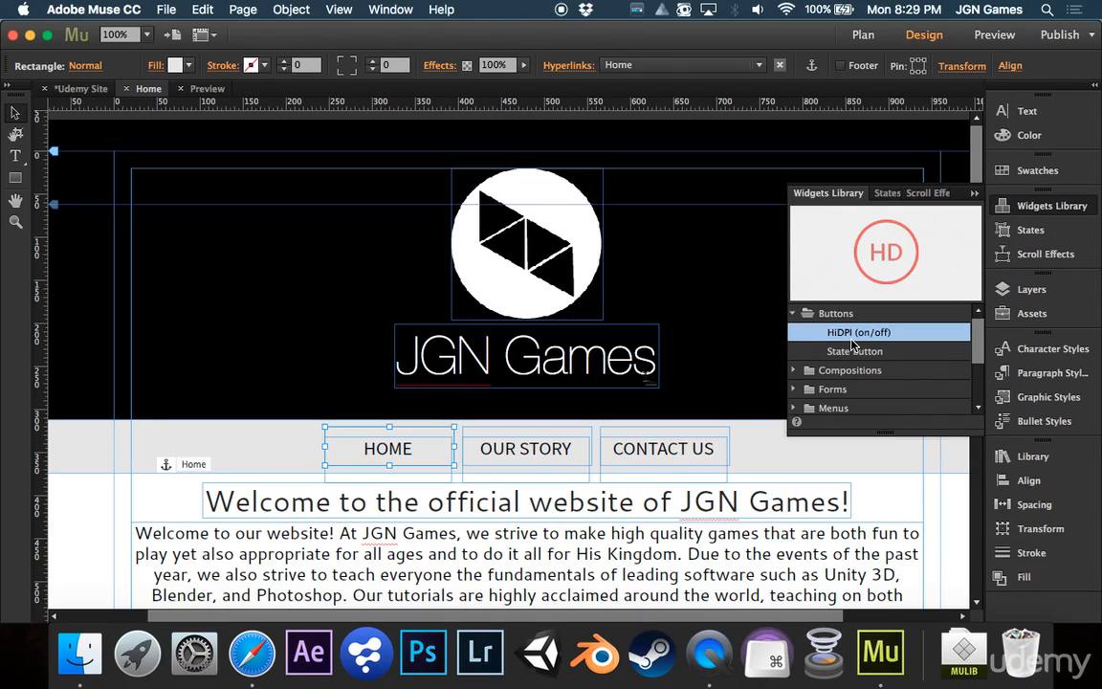
{"action": "left_click", "coordinate": [834, 354]}
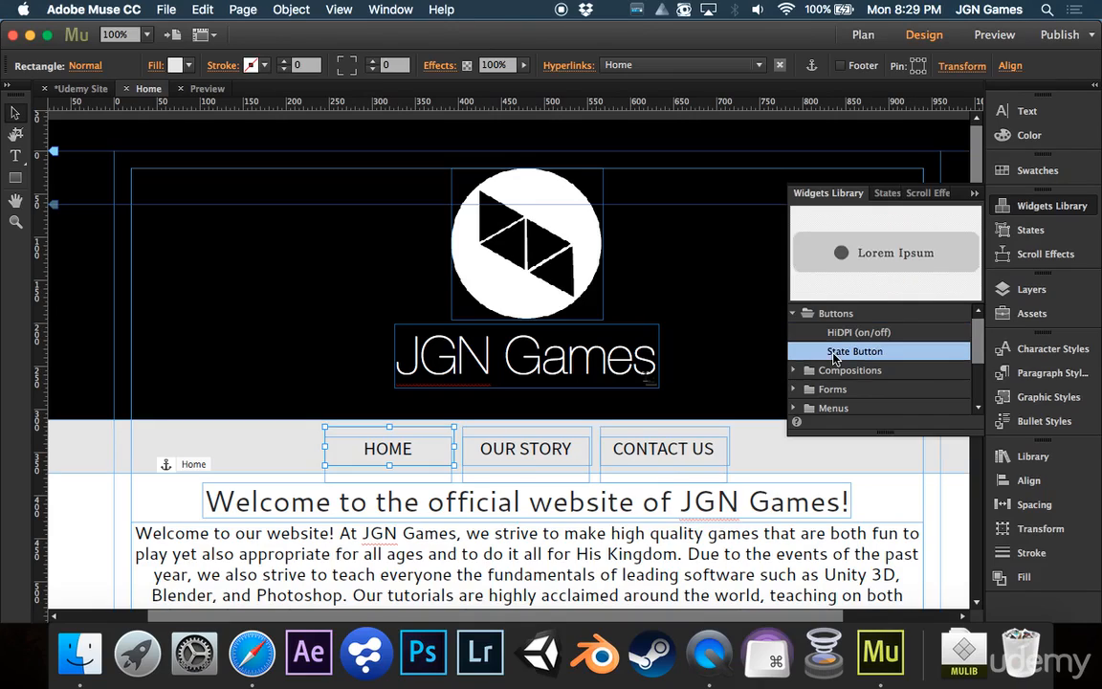
{"action": "left_click_drag", "start_coordinate": [859, 354], "coordinate": [272, 318]}
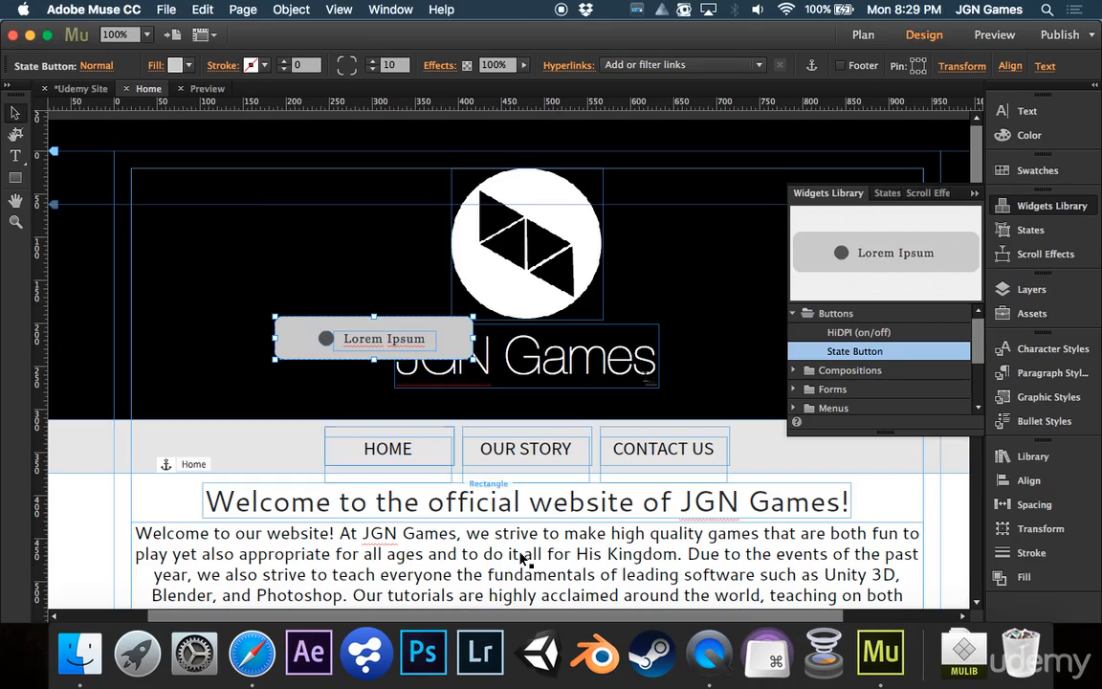
{"action": "left_click", "coordinate": [1043, 209]}
Delete the round icon and the Lorem Ipsum text from inside the State Button.
{"action": "scroll", "coordinate": [541, 327], "scroll_direction": "down", "scroll_amount": 3}
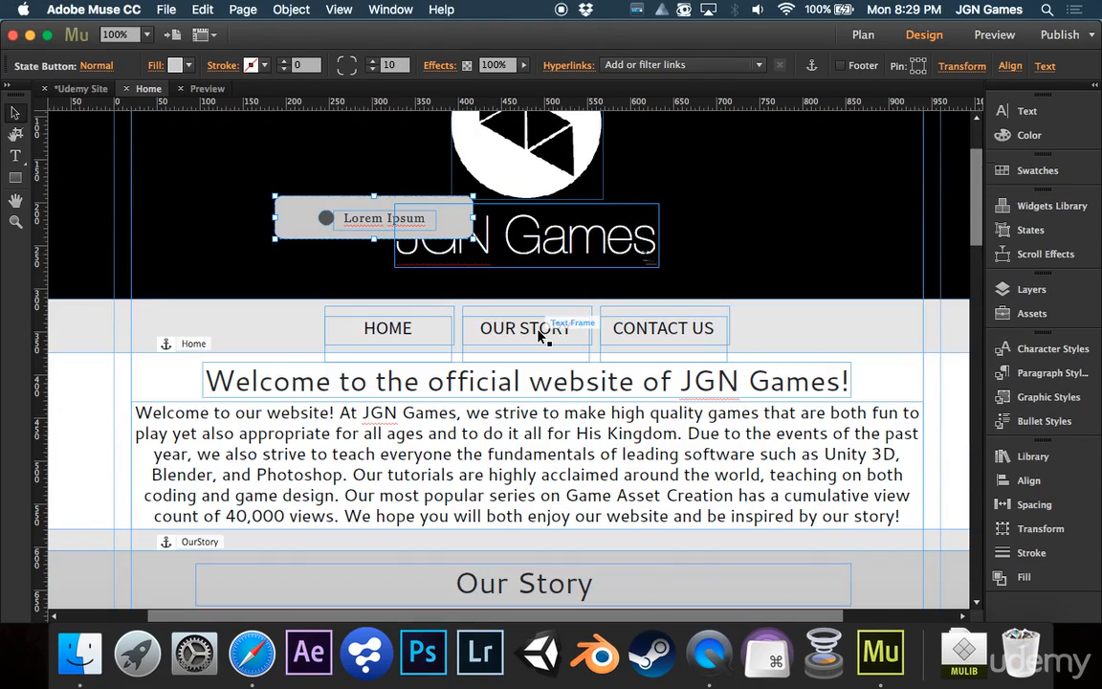
{"action": "left_click", "coordinate": [337, 228]}
{"action": "left_click", "coordinate": [326, 218]}
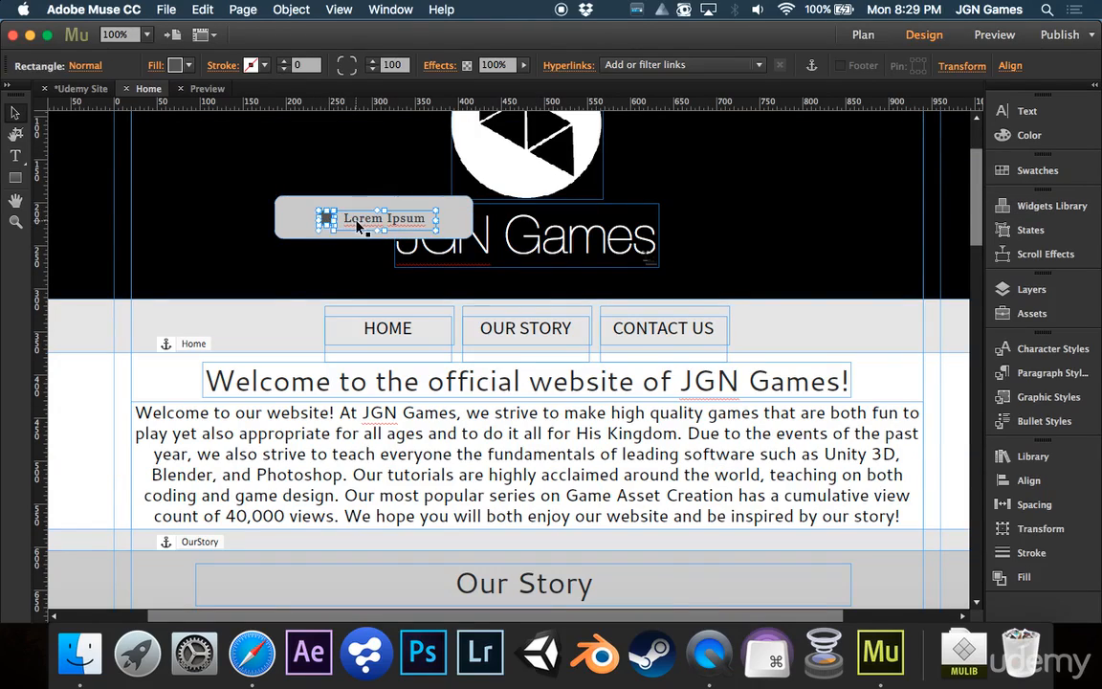
{"action": "left_click", "coordinate": [335, 218], "text": "shift"}
{"action": "key", "text": "Delete"}
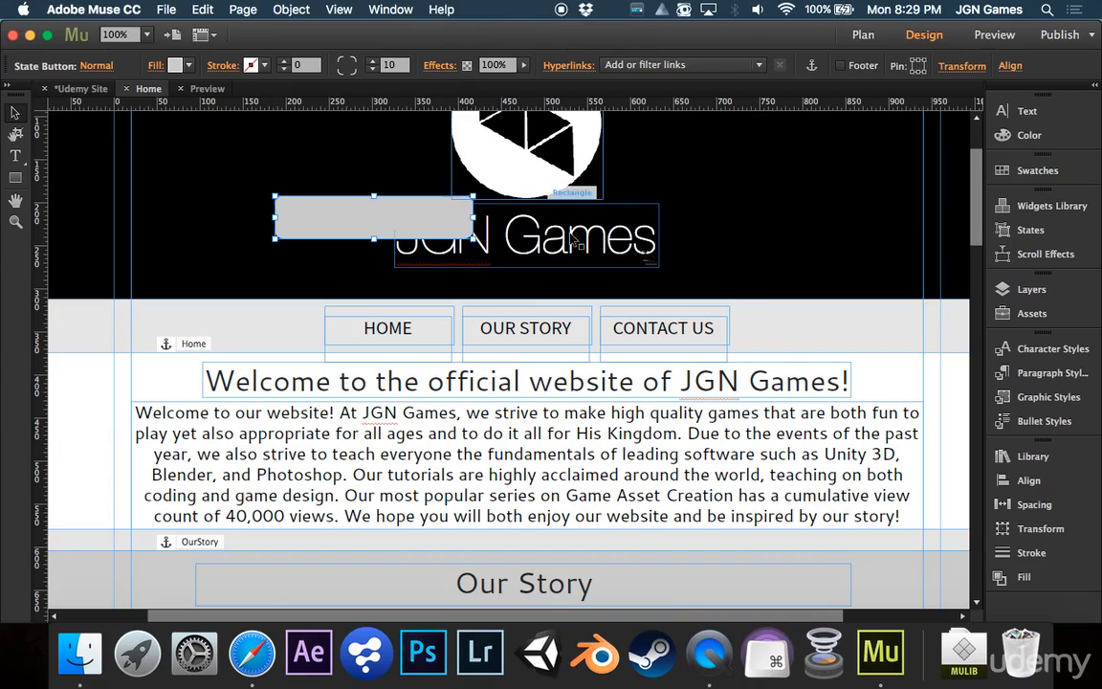
Move the empty State Button into the navigation bar beside CONTACT US and narrow it to about the other buttons' width.
{"action": "left_click_drag", "start_coordinate": [447, 239], "coordinate": [874, 325]}
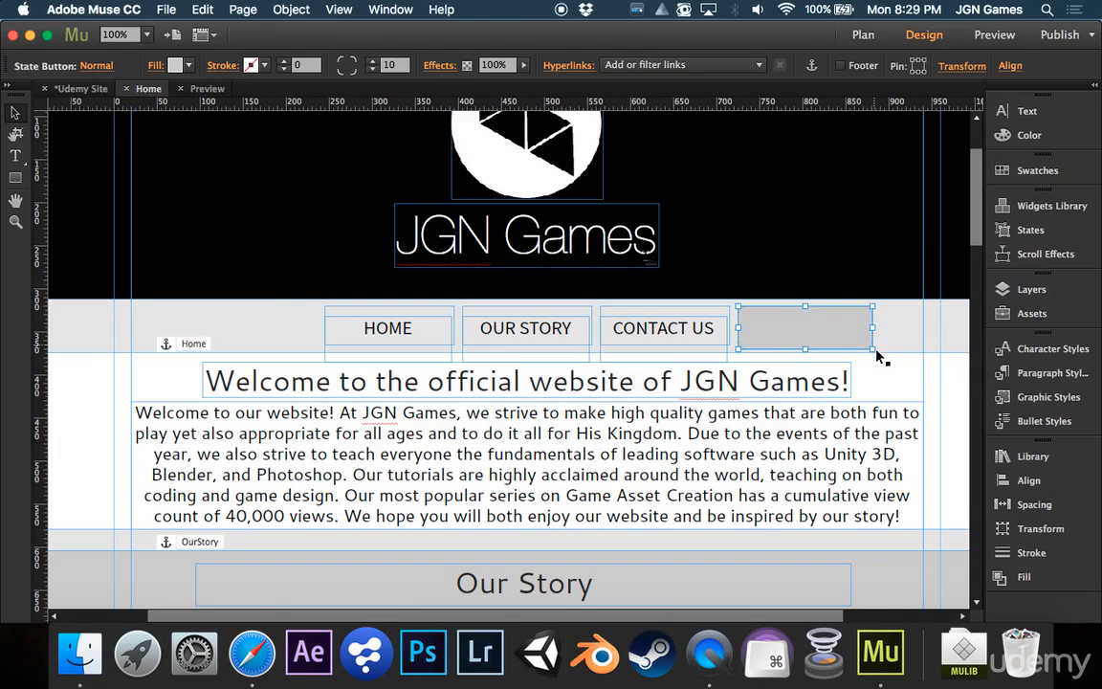
{"action": "left_click", "coordinate": [889, 337]}
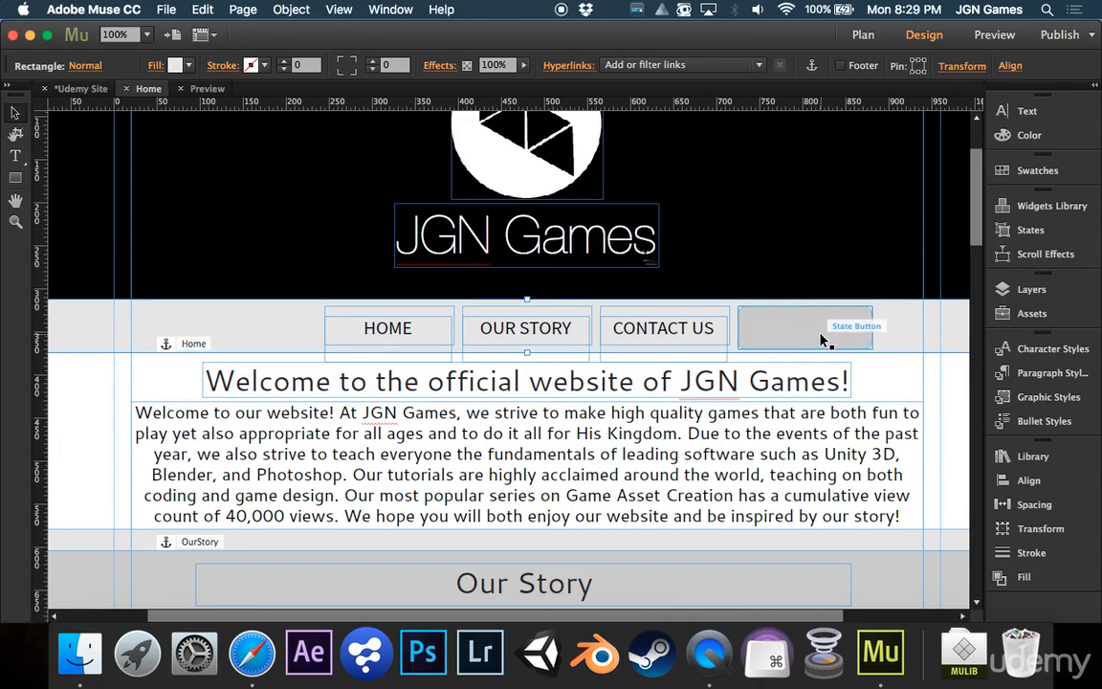
{"action": "left_click", "coordinate": [425, 316]}
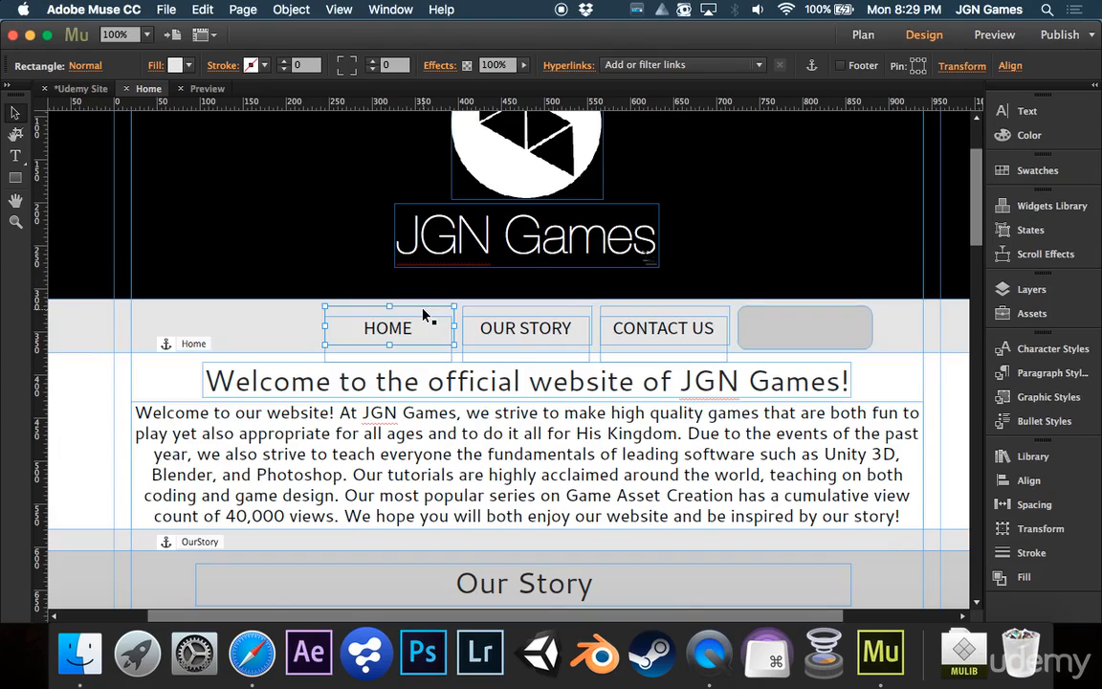
{"action": "left_click", "coordinate": [347, 65]}
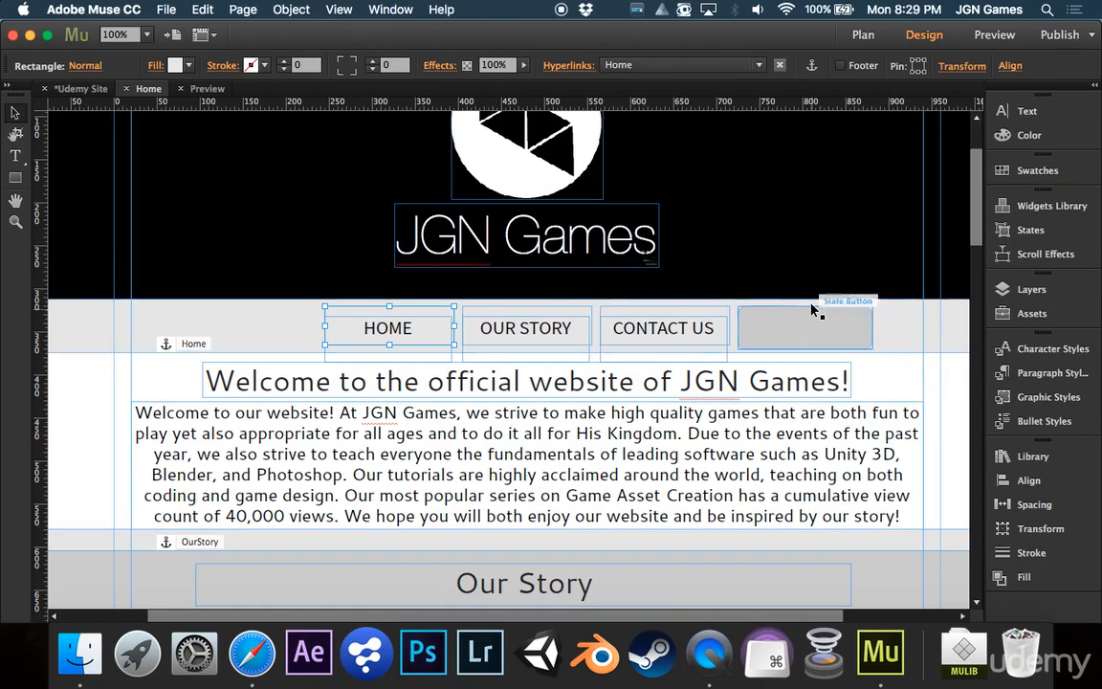
Add a text frame reading "Test State Button" inside the State Button and centre its text horizontally.
{"action": "left_click", "coordinate": [806, 336]}
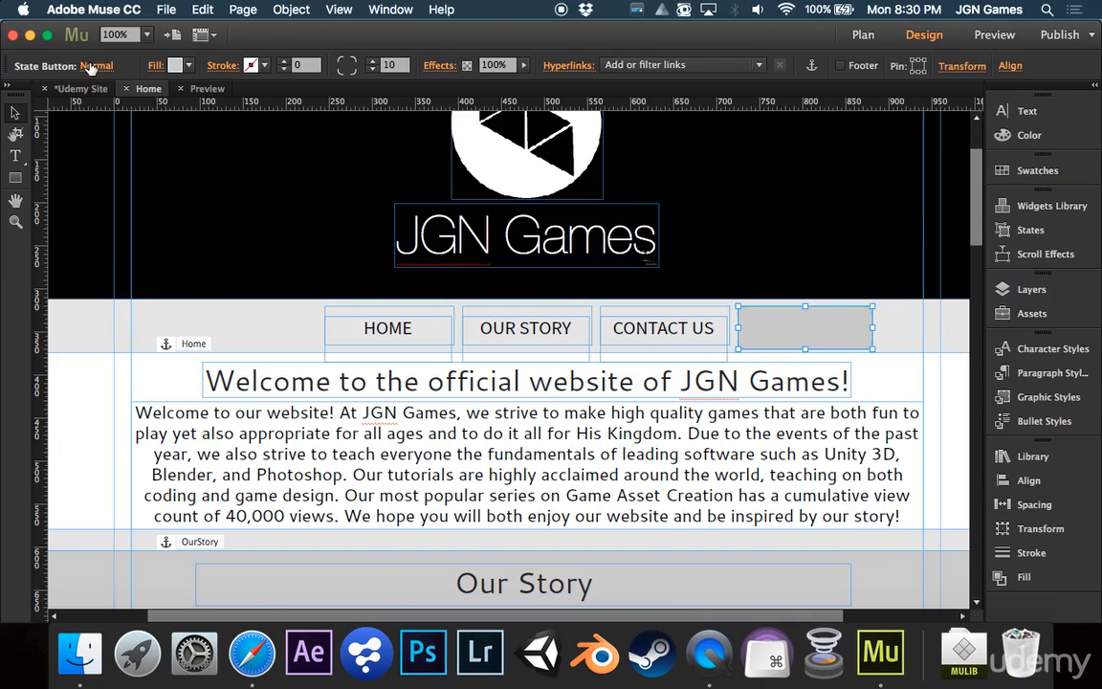
{"action": "left_click", "coordinate": [15, 155]}
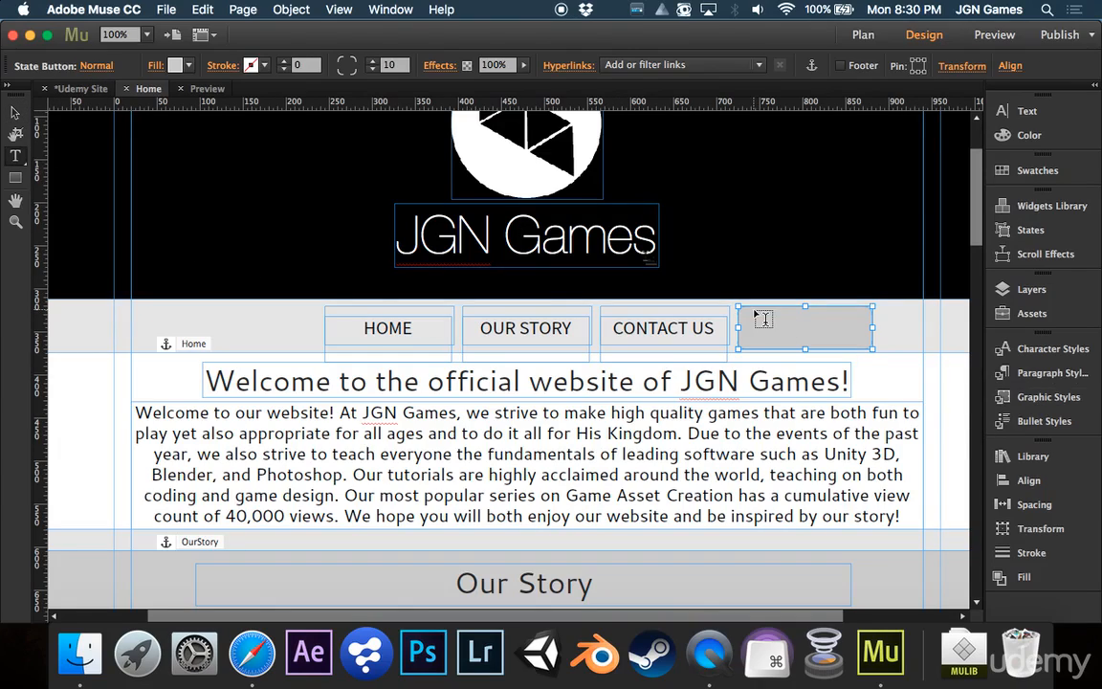
{"action": "left_click_drag", "start_coordinate": [747, 316], "coordinate": [866, 344]}
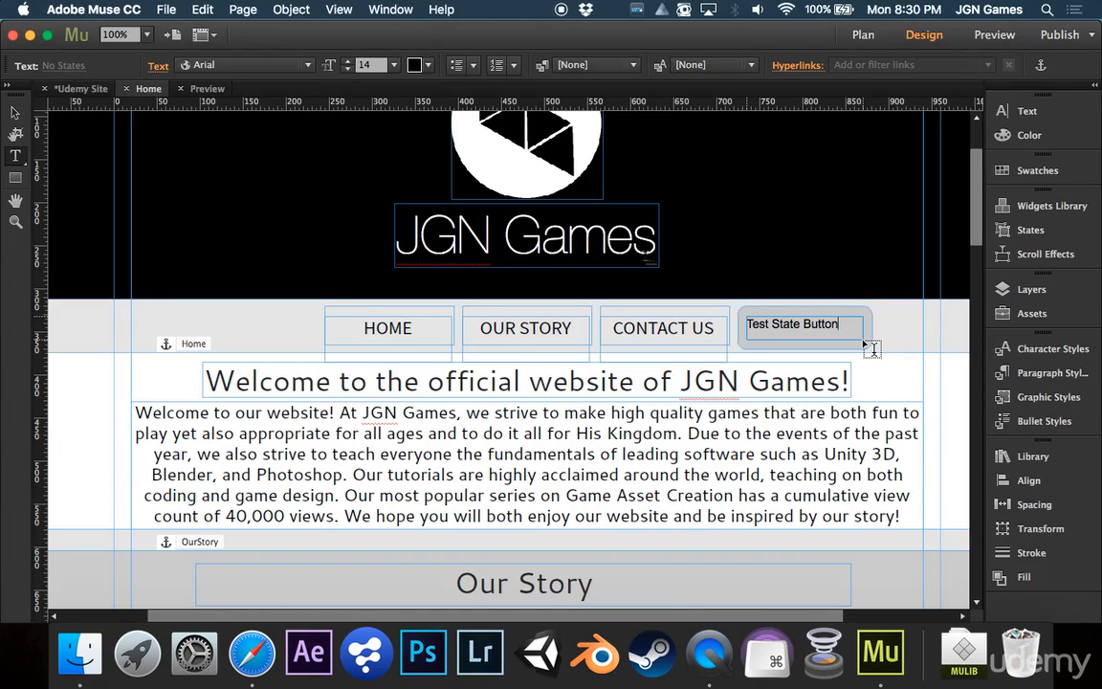
{"action": "triple_click", "coordinate": [819, 323]}
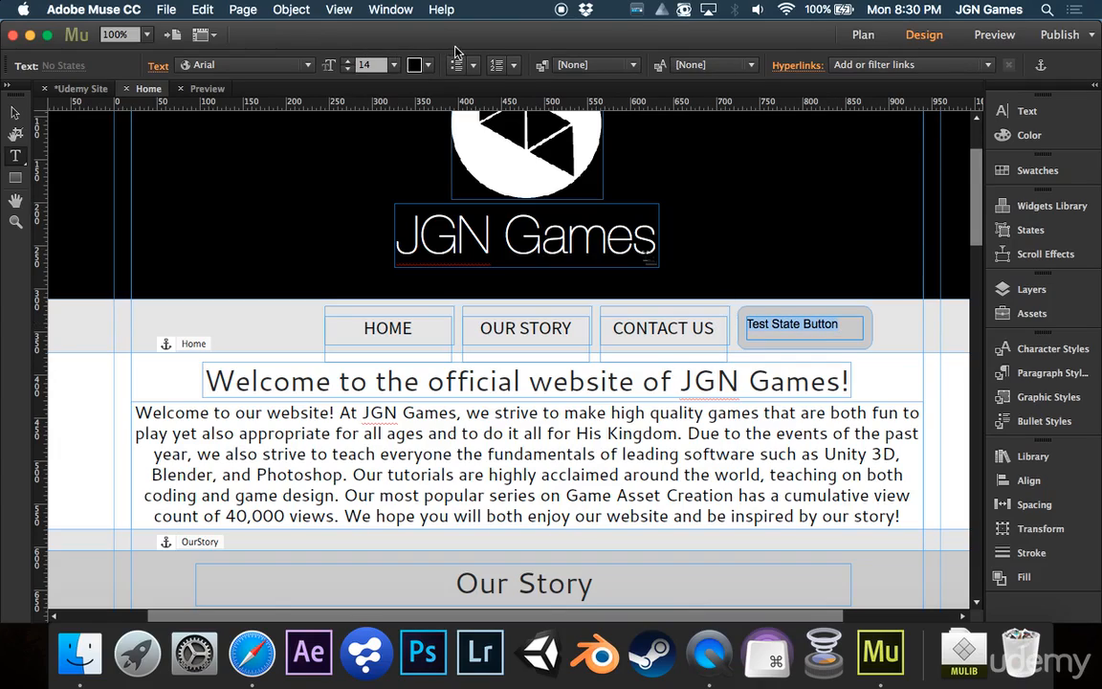
{"action": "left_click", "coordinate": [1026, 111]}
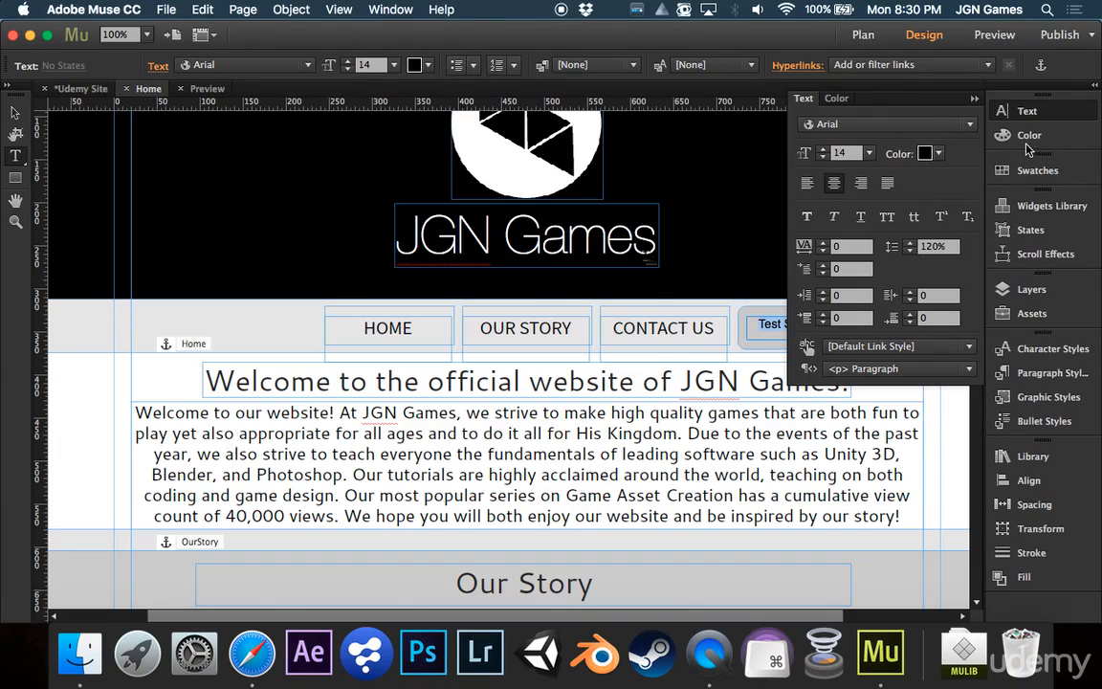
{"action": "left_click", "coordinate": [931, 107]}
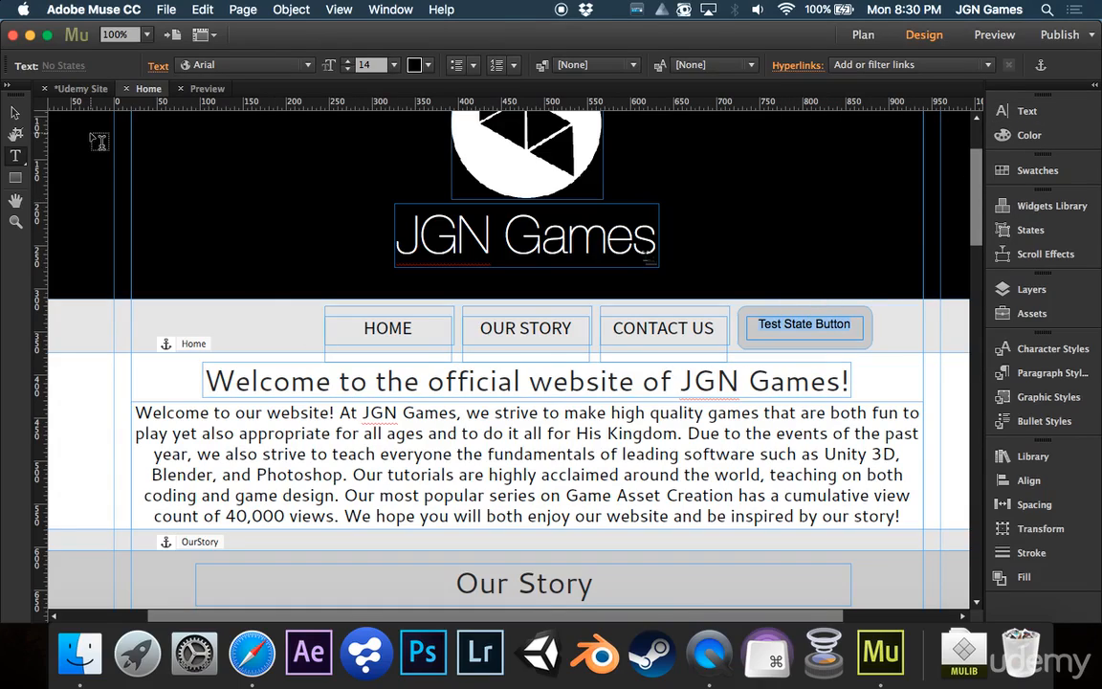
{"action": "left_click", "coordinate": [15, 111]}
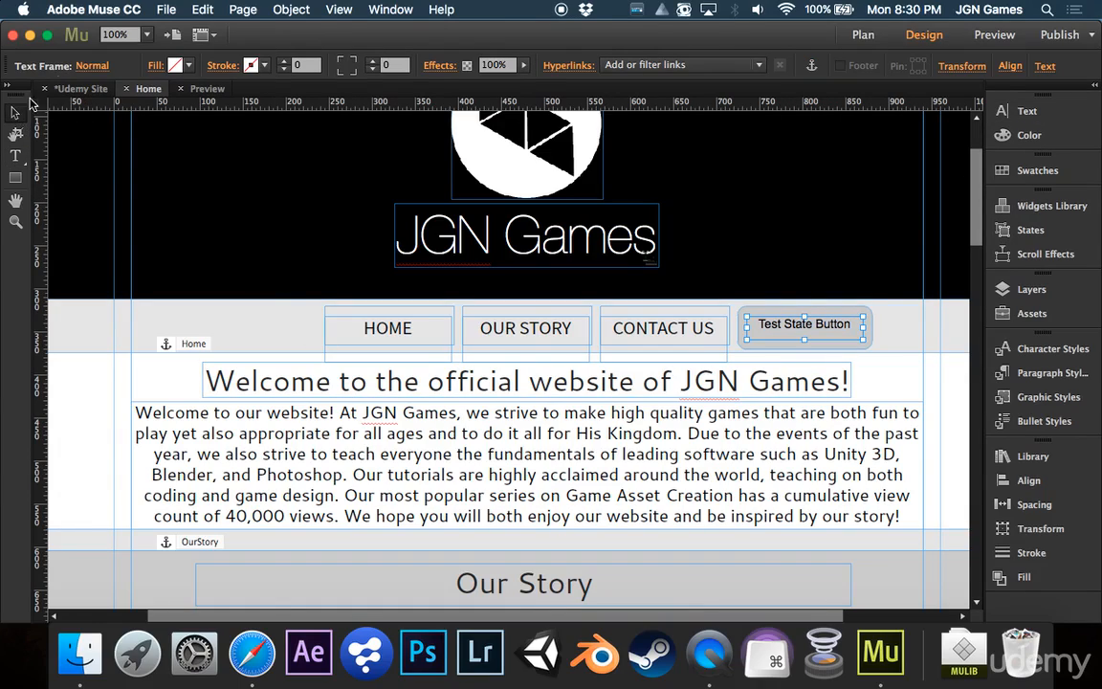
Set the text color of the State Button's label to white for its Mouse Down state.
{"action": "left_click", "coordinate": [93, 66]}
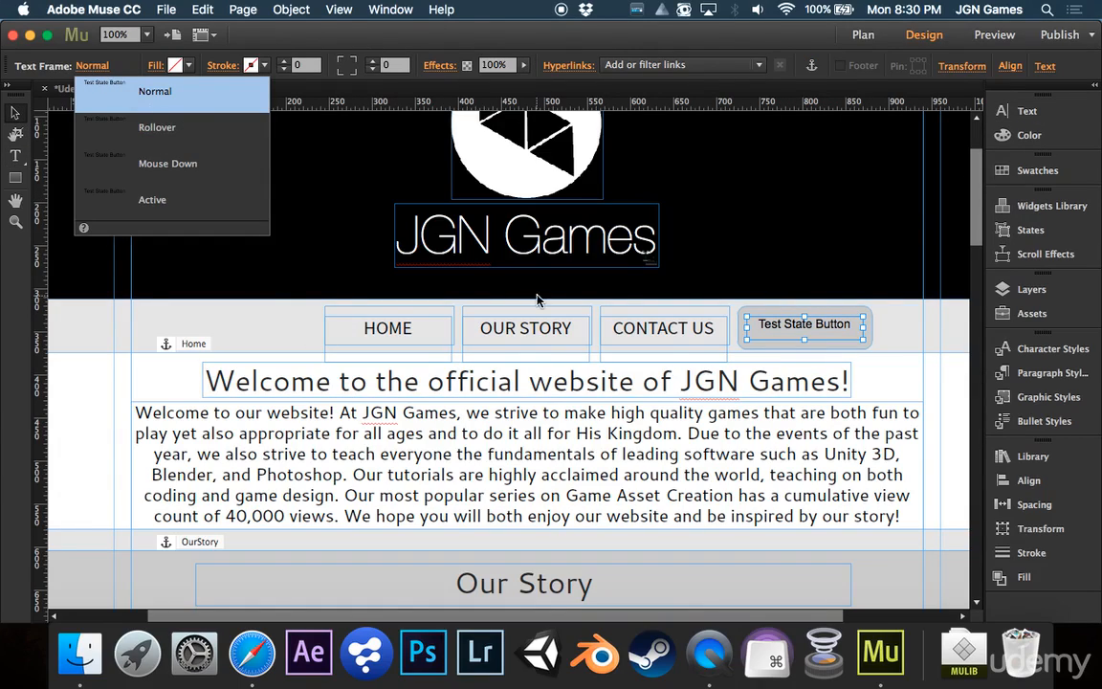
{"action": "left_click", "coordinate": [184, 176]}
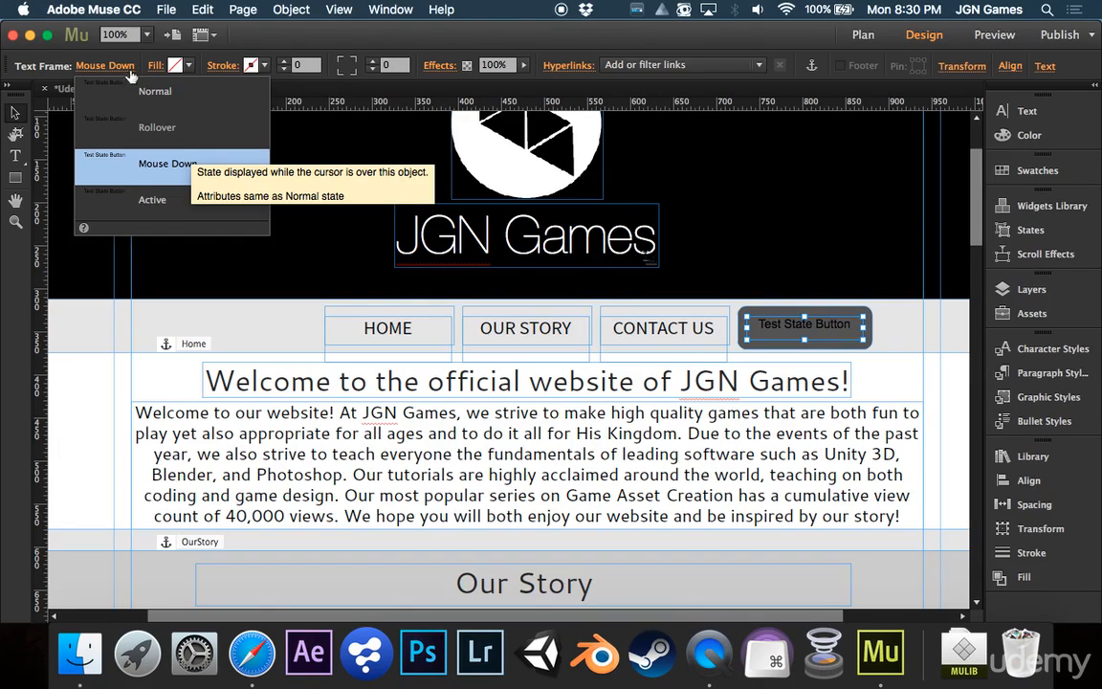
{"action": "left_click", "coordinate": [216, 63]}
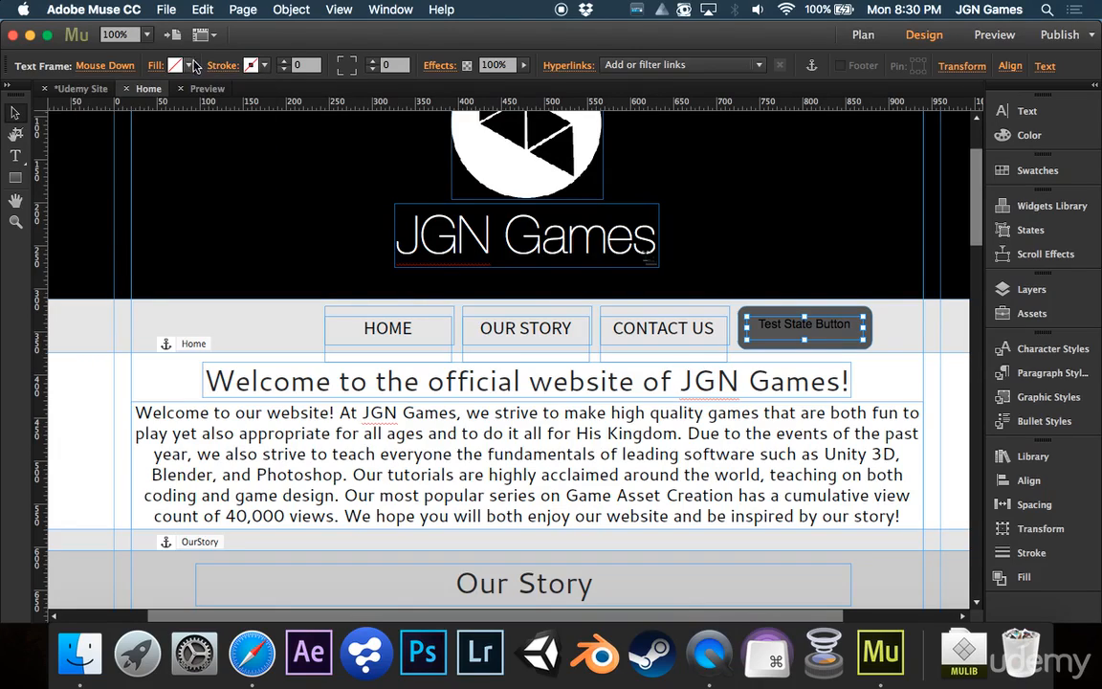
{"action": "left_click", "coordinate": [1027, 111]}
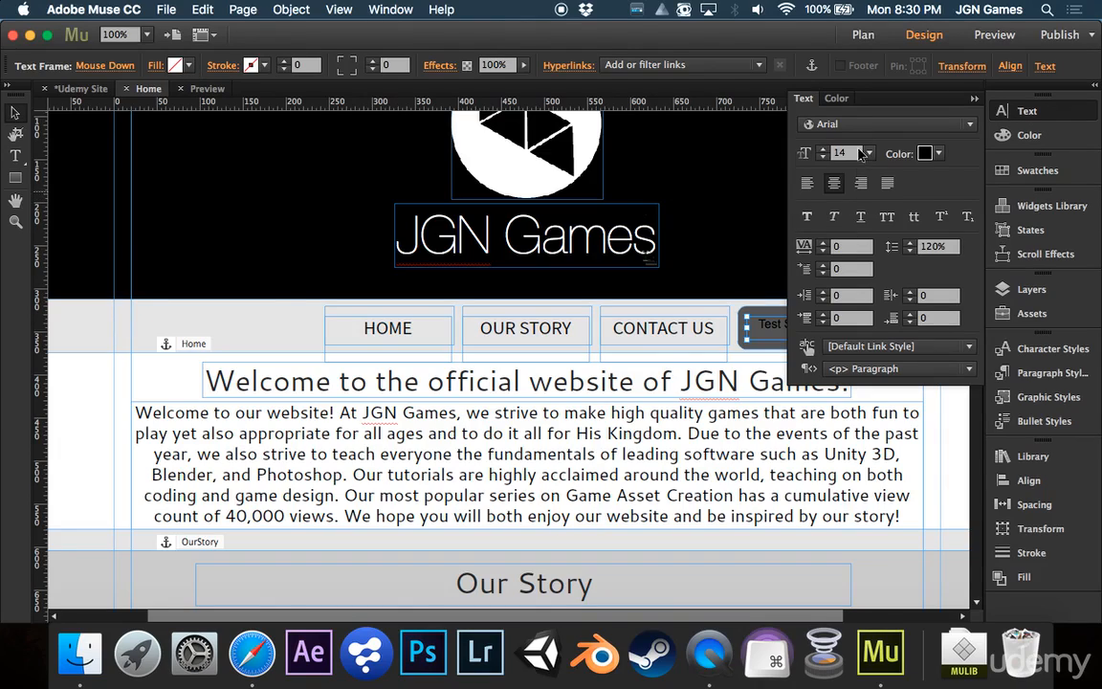
{"action": "left_click", "coordinate": [925, 153]}
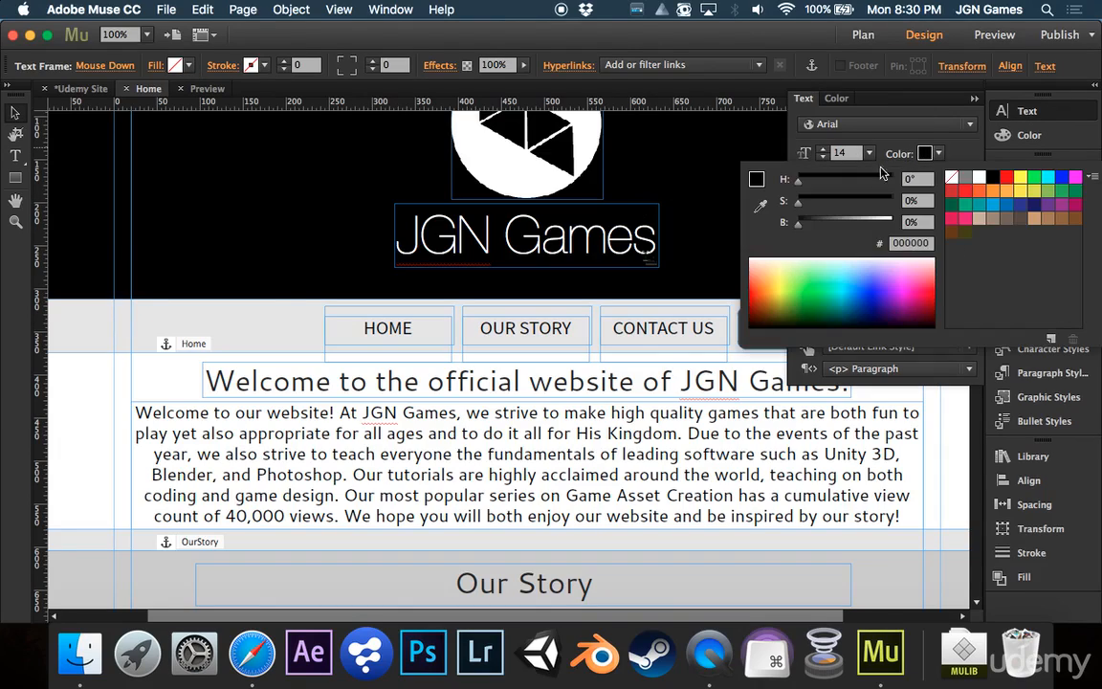
{"action": "left_click", "coordinate": [979, 177]}
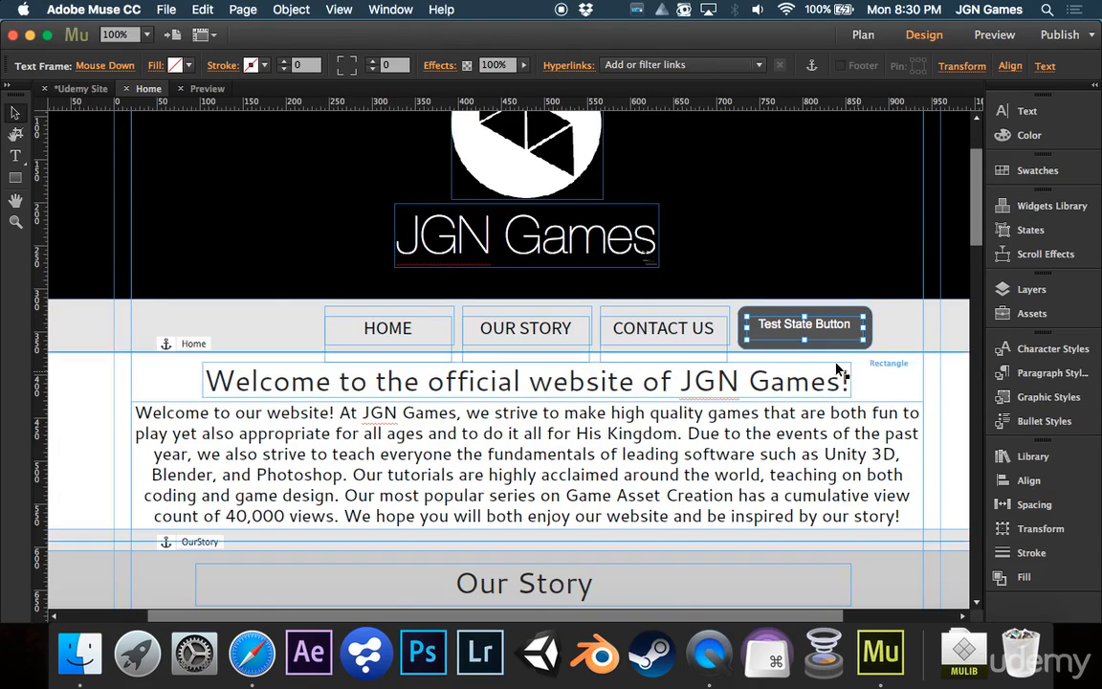
Set the label's text color to white for the State Button's Rollover state.
{"action": "left_click", "coordinate": [830, 346]}
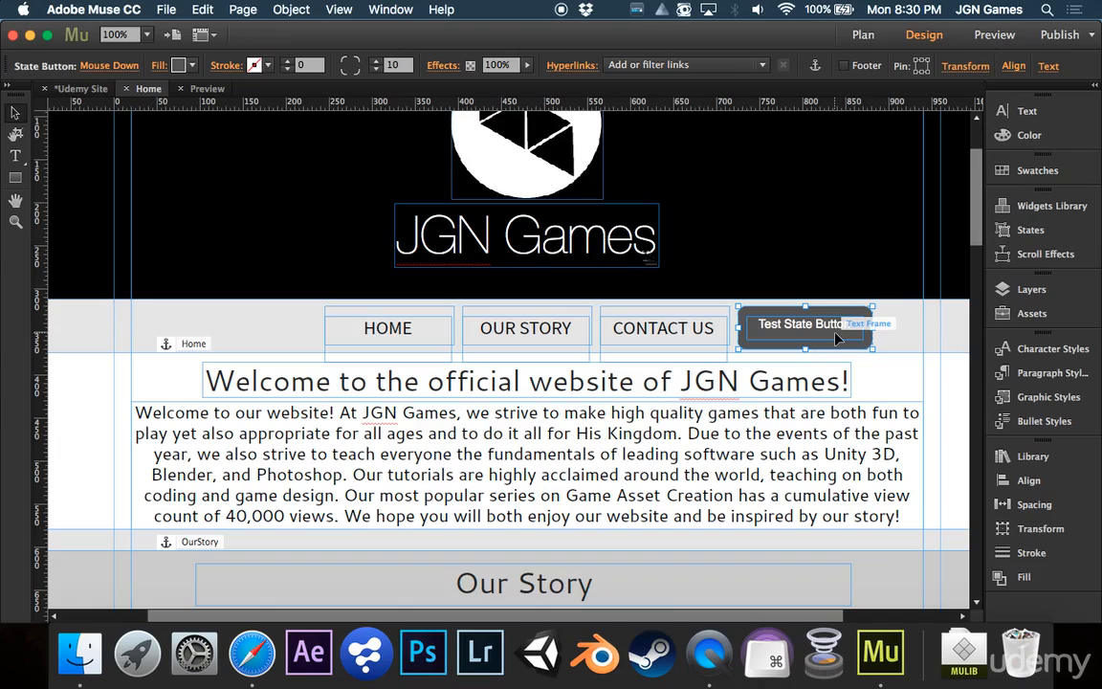
{"action": "left_click", "coordinate": [836, 333]}
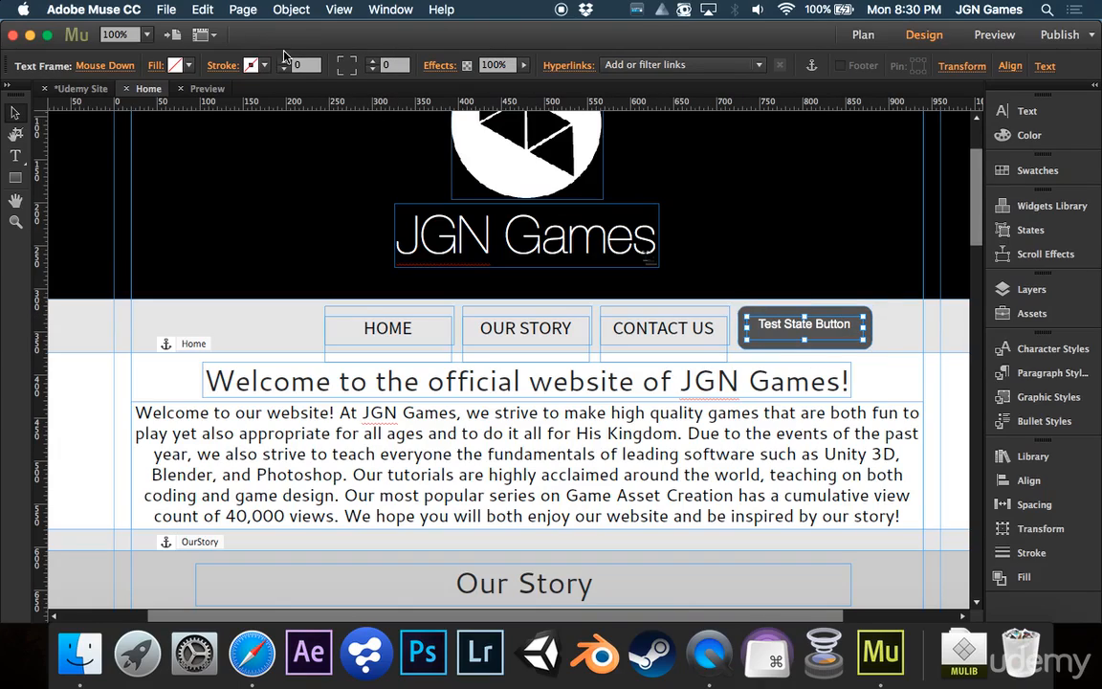
{"action": "left_click", "coordinate": [107, 67]}
{"action": "left_click", "coordinate": [153, 126]}
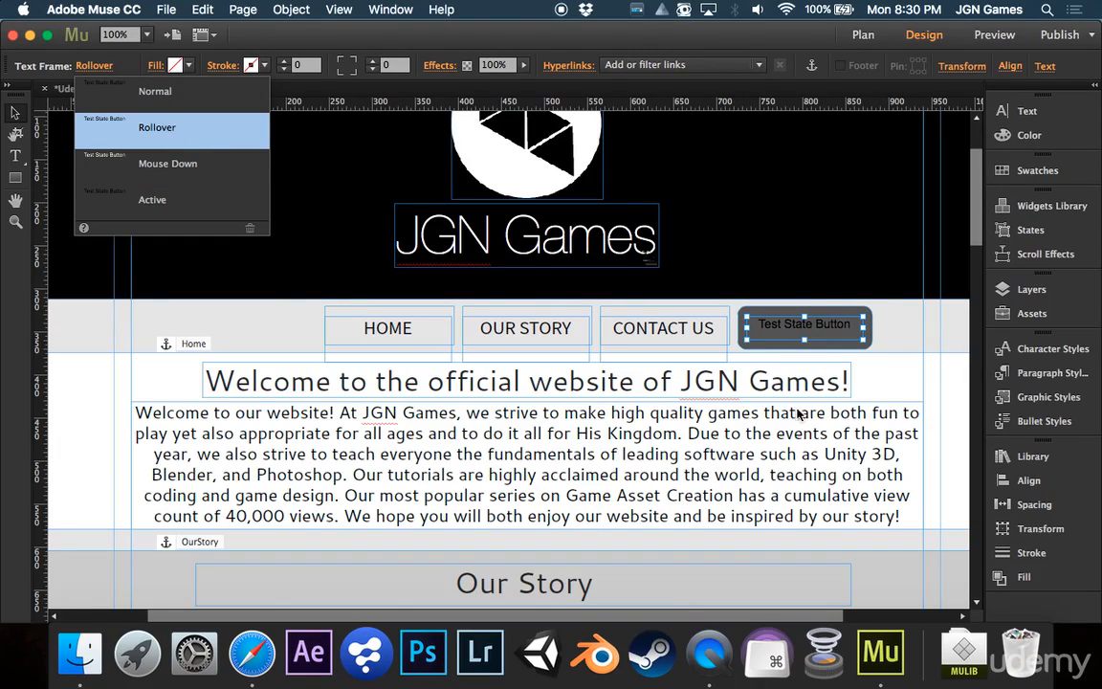
{"action": "left_click", "coordinate": [808, 353]}
{"action": "left_click", "coordinate": [808, 350]}
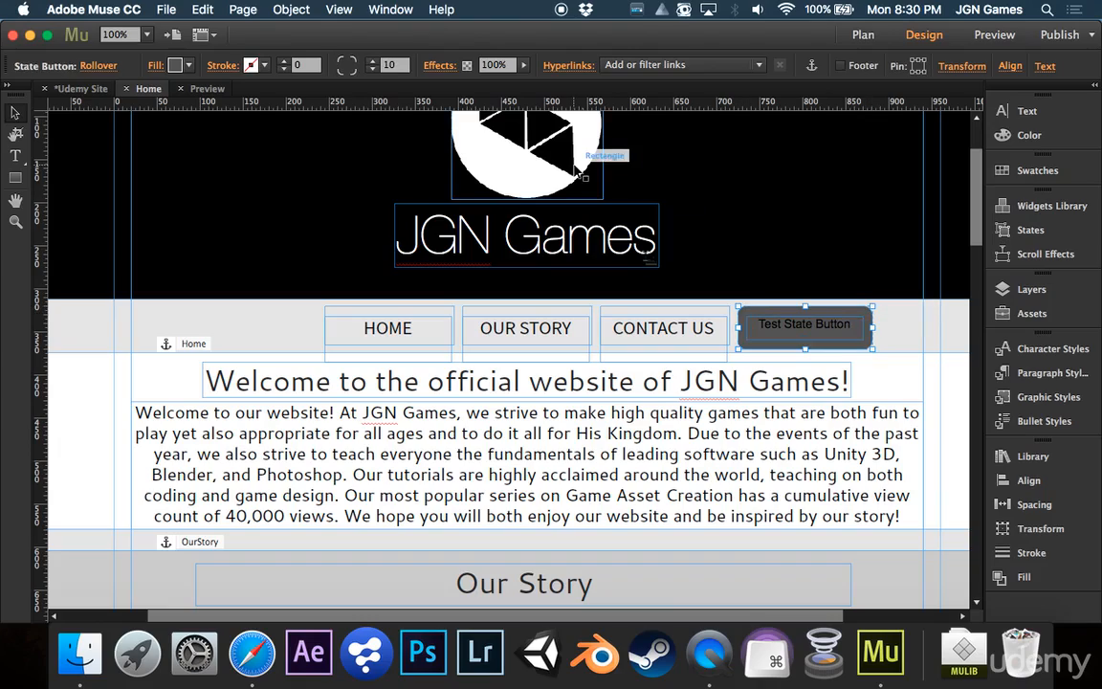
{"action": "left_click", "coordinate": [816, 340]}
{"action": "left_click", "coordinate": [1026, 111]}
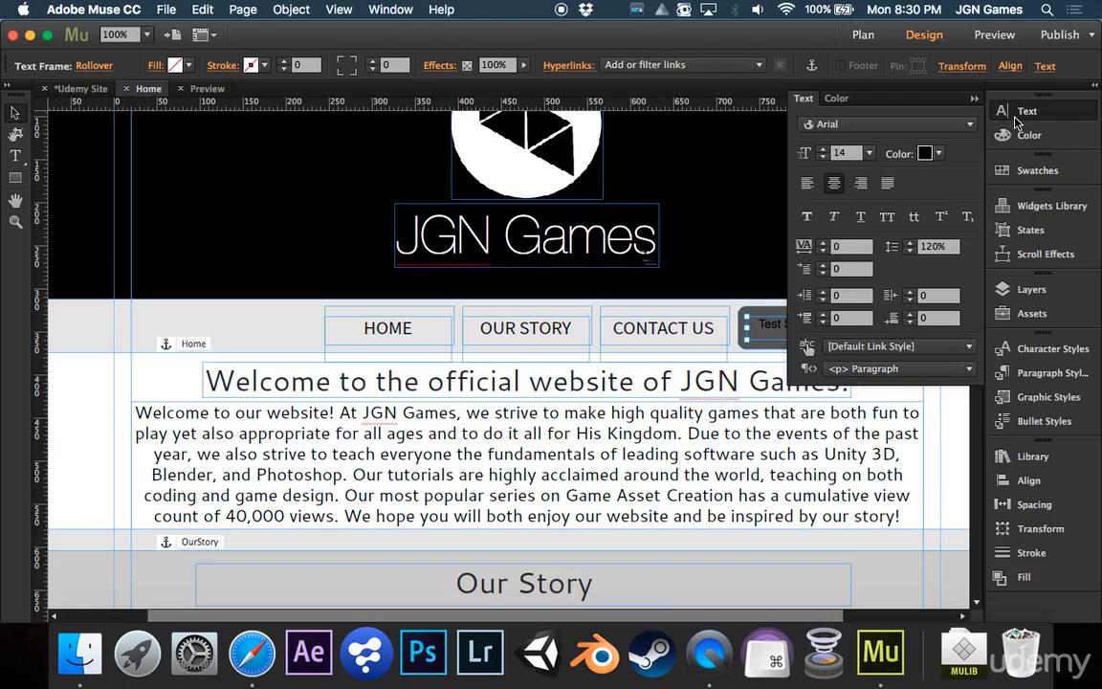
{"action": "left_click", "coordinate": [925, 153]}
{"action": "left_click", "coordinate": [979, 177]}
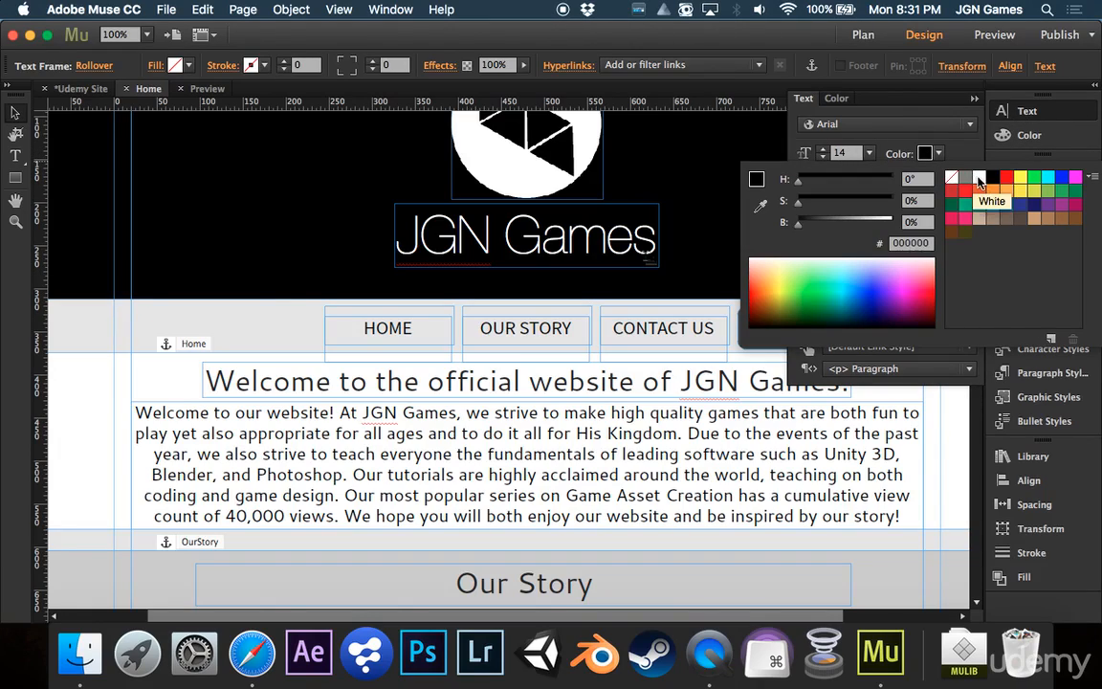
Preview the page, test the State Button's rollover and mouse-down behavior, and return to the Design view.
{"action": "left_click", "coordinate": [995, 35]}
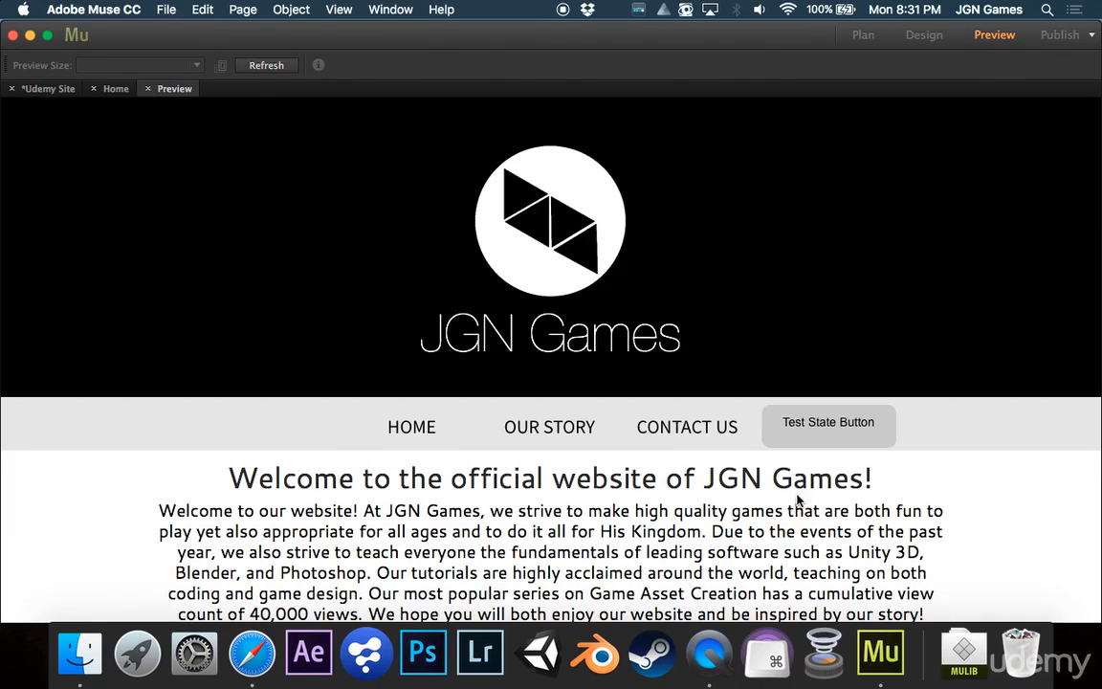
{"action": "left_click", "coordinate": [820, 439]}
{"action": "left_click", "coordinate": [844, 438]}
{"action": "left_click", "coordinate": [925, 35]}
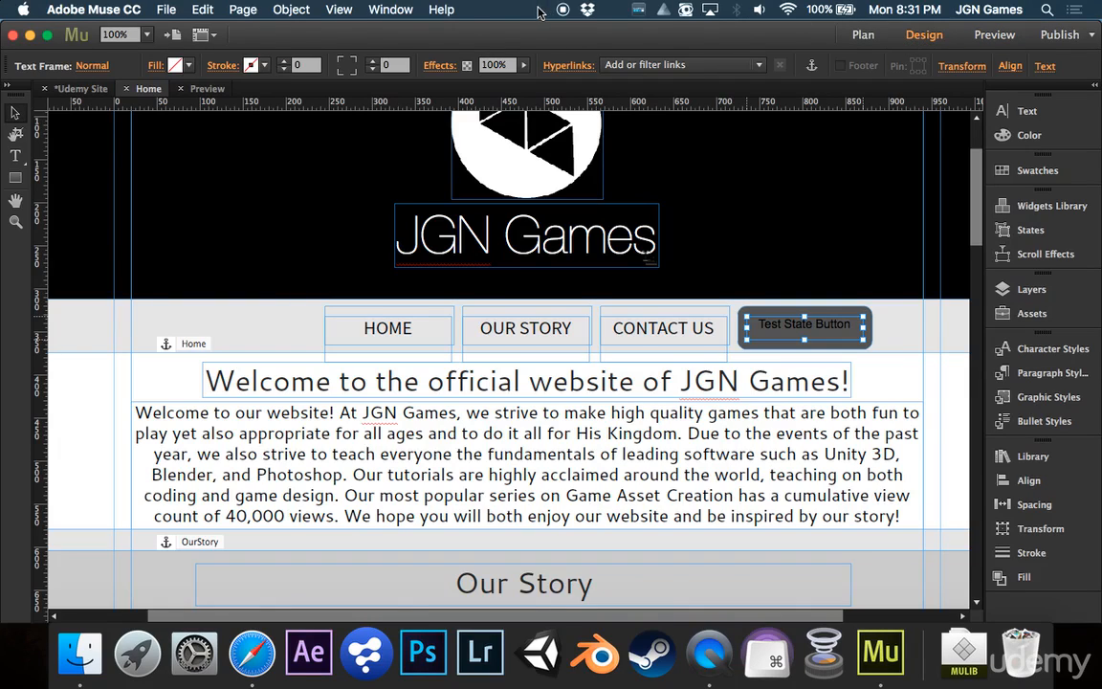